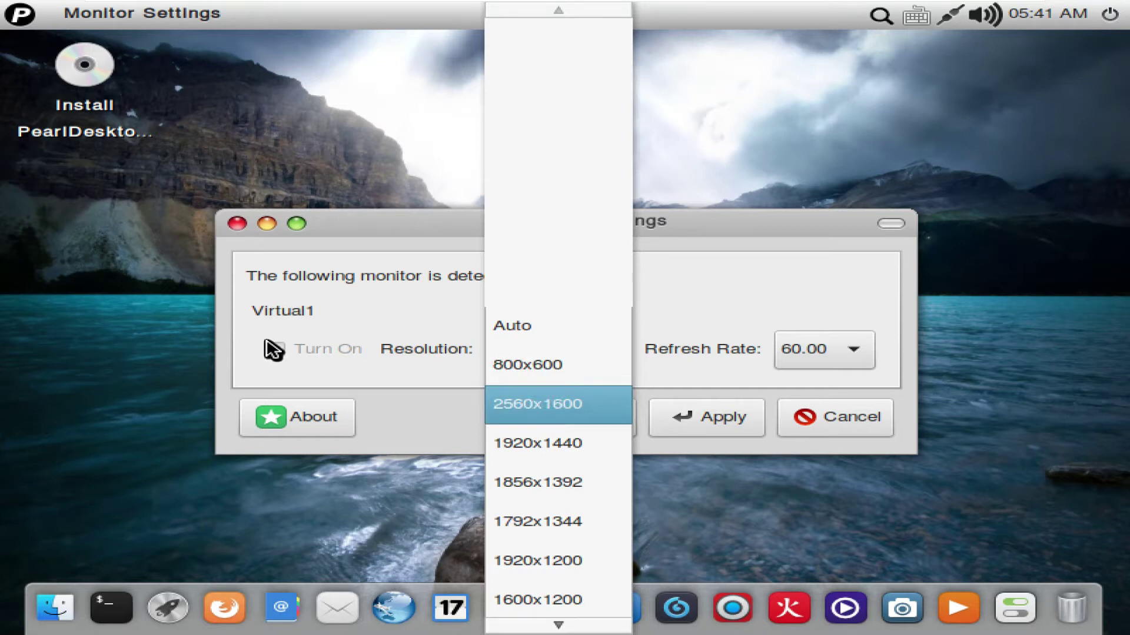
Set the Virtual1 monitor's resolution to 1280x960 and apply the new display settings.
key(Down)
key(Down)
key(Down)
key(Down)
key(Down)
key(Down)
key(Down)
key(Down)
key(Down)
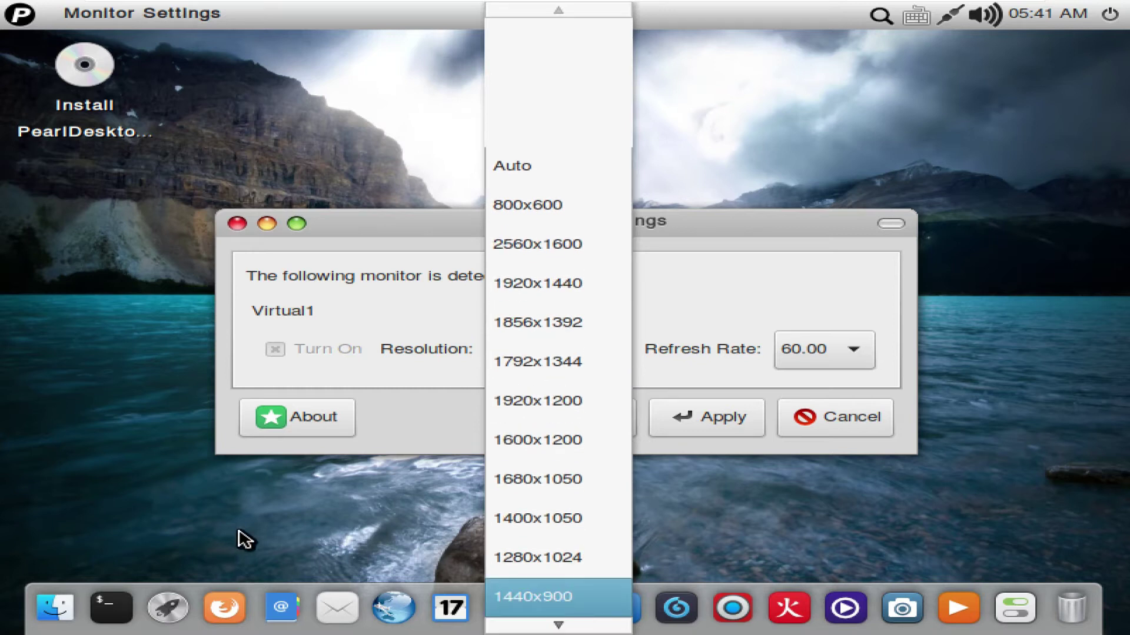
key(Down)
key(Return)
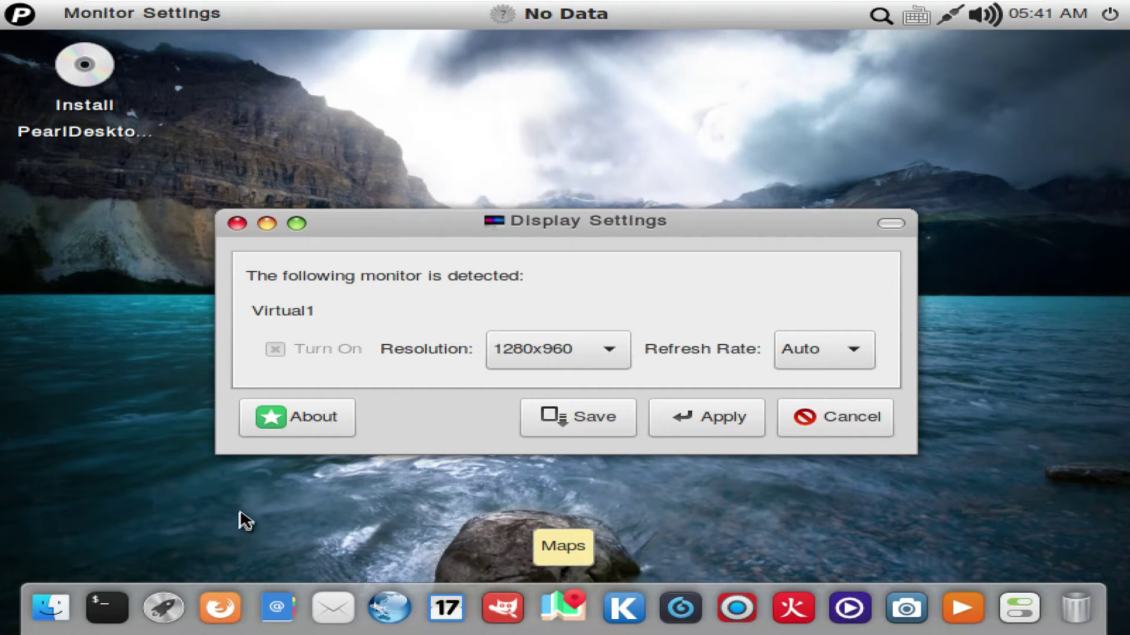
click(706, 418)
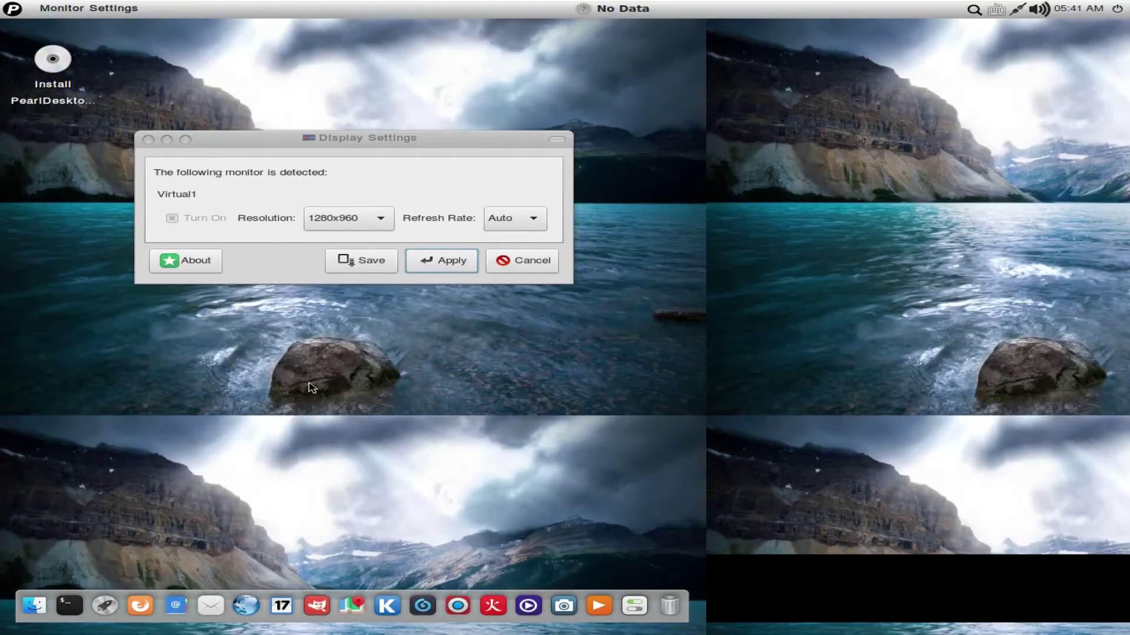
key(Return)
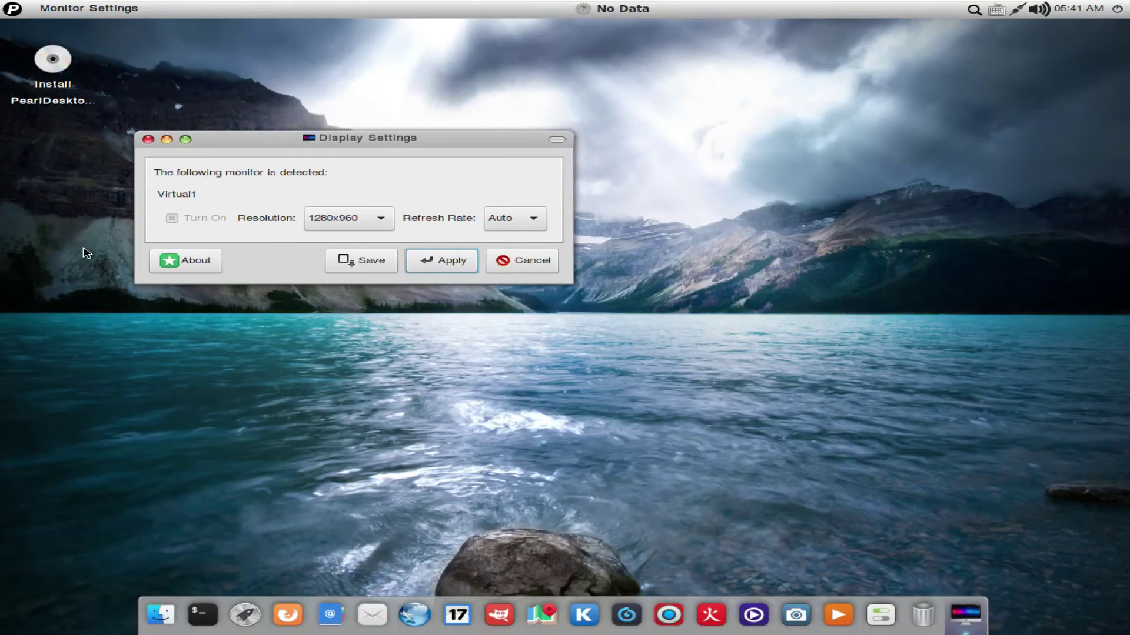
Save the display configuration and dismiss the confirmation message.
key(shift+Tab)
key(Return)
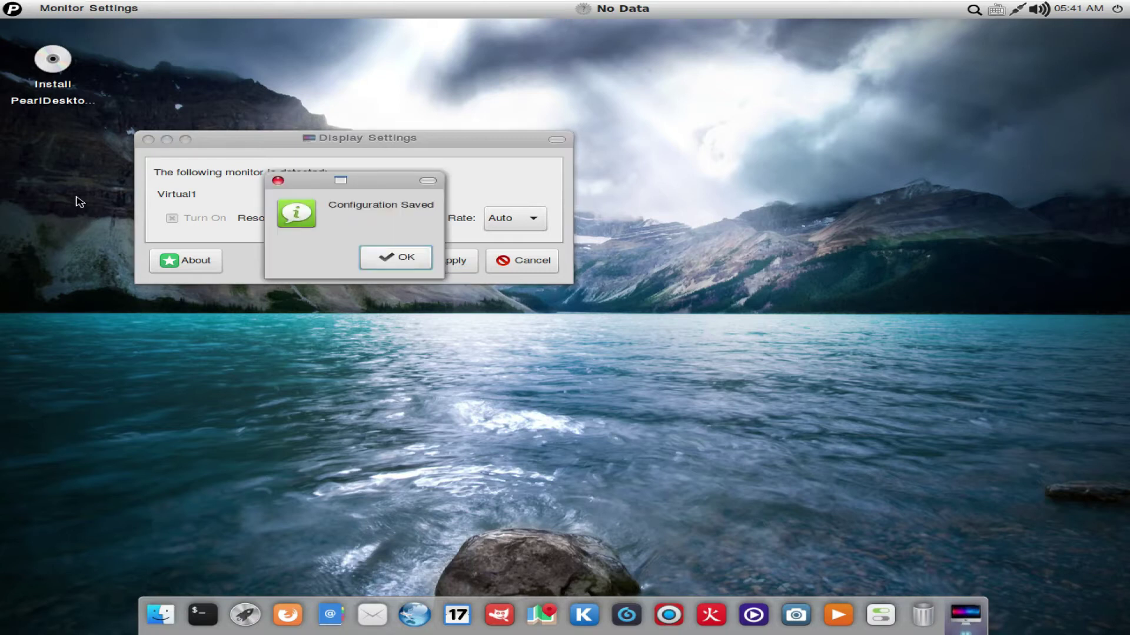
key(Return)
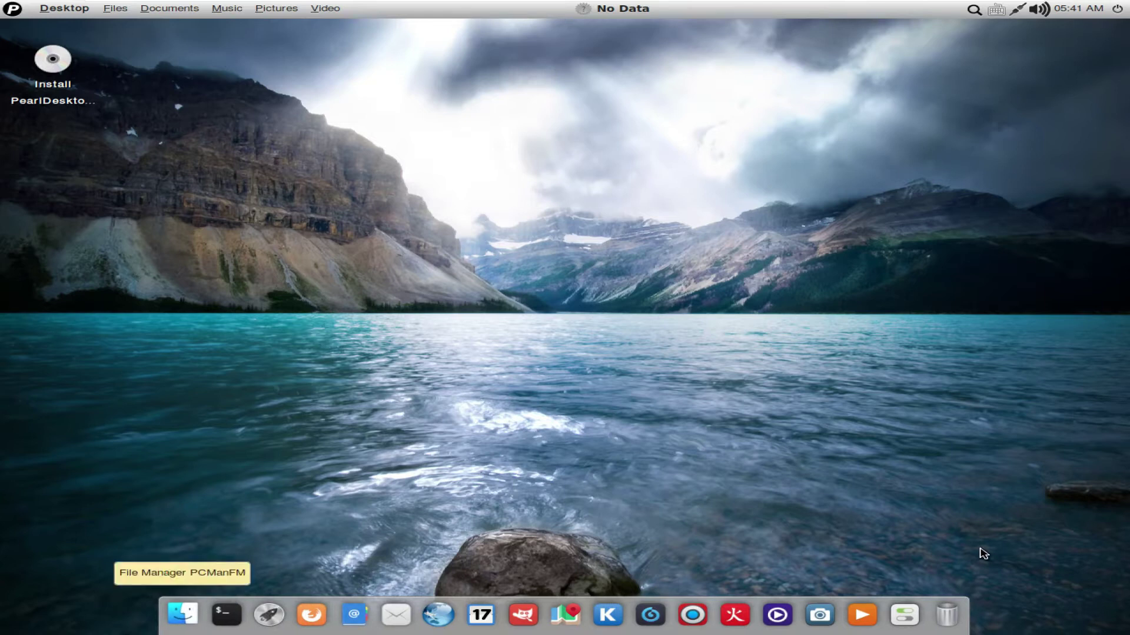
Open the home folder in the PCManFM file manager to view its contents, and minimize the window.
click(183, 614)
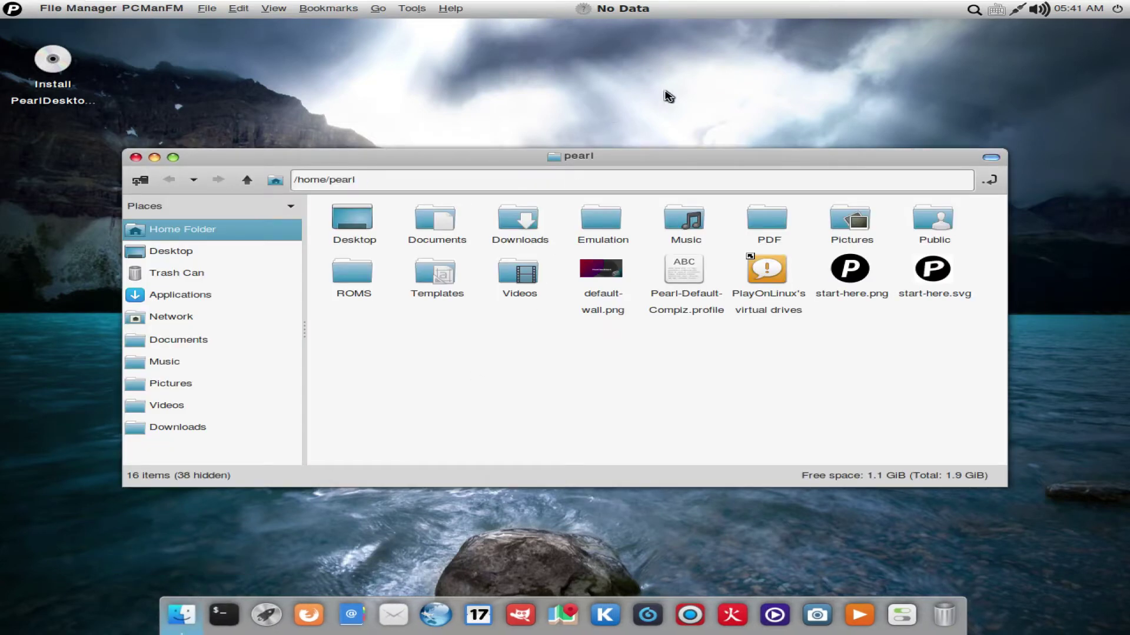
key(alt+space)
key(Down)
key(Return)
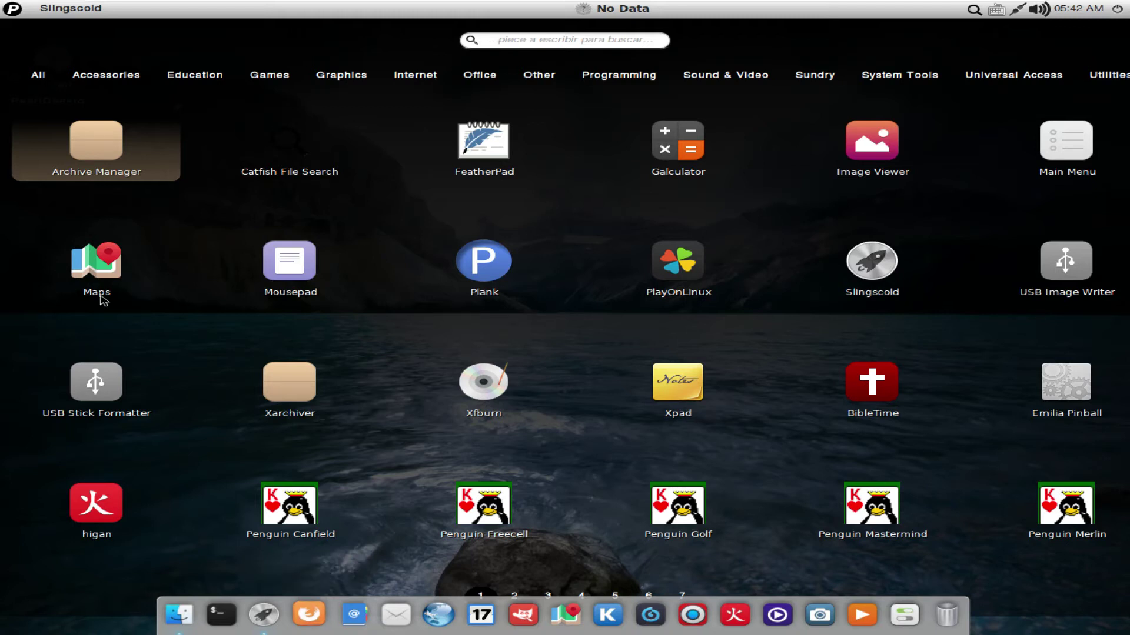
Look through the application pages in the Slingscold launcher, and dismiss the launcher and the Weather Report window.
scroll(109, 327, down, 6)
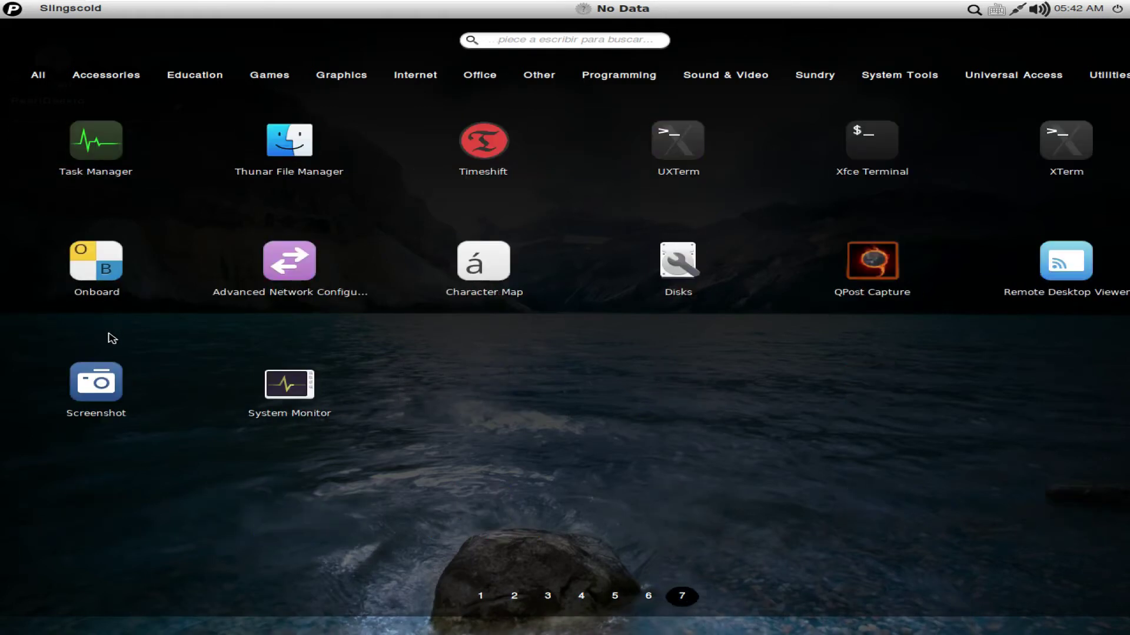
scroll(112, 339, up, 1)
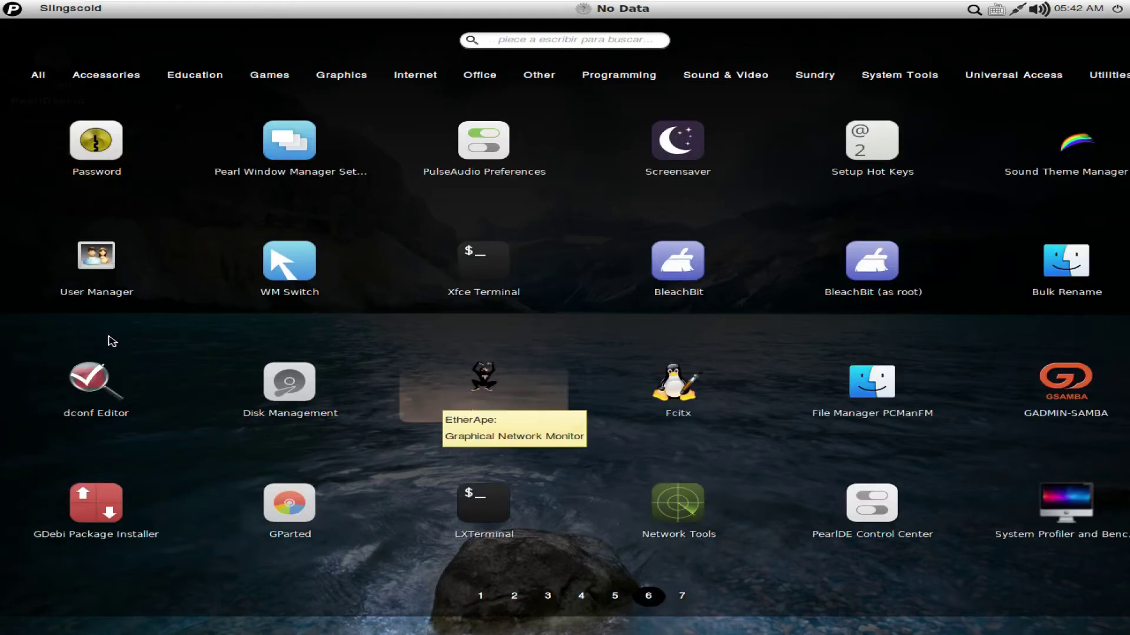
scroll(113, 341, up, 5)
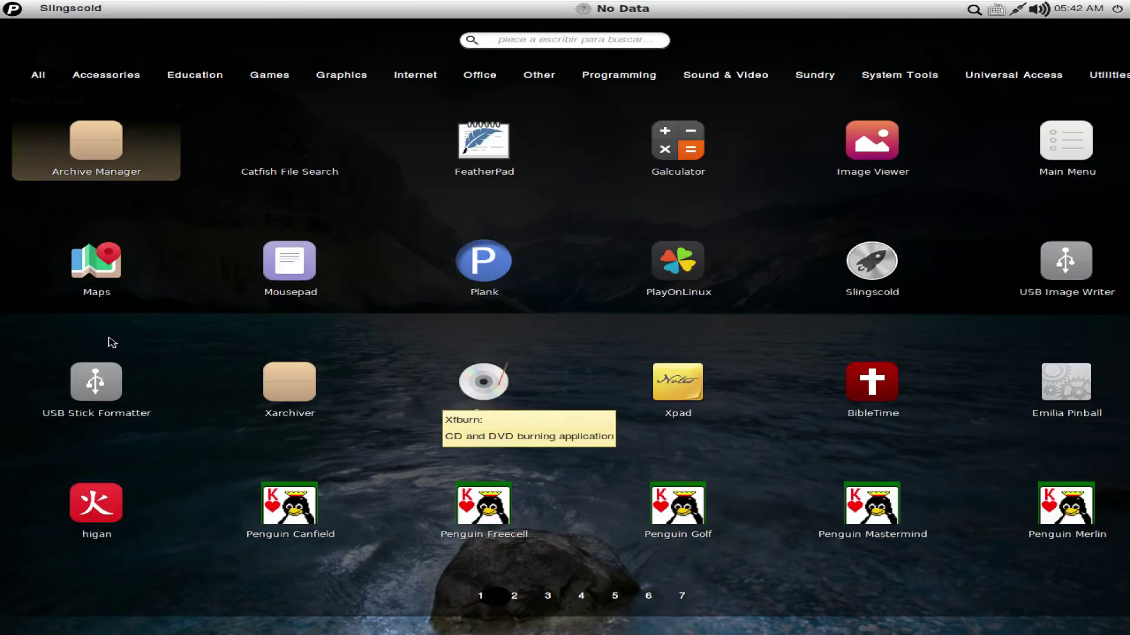
click(112, 342)
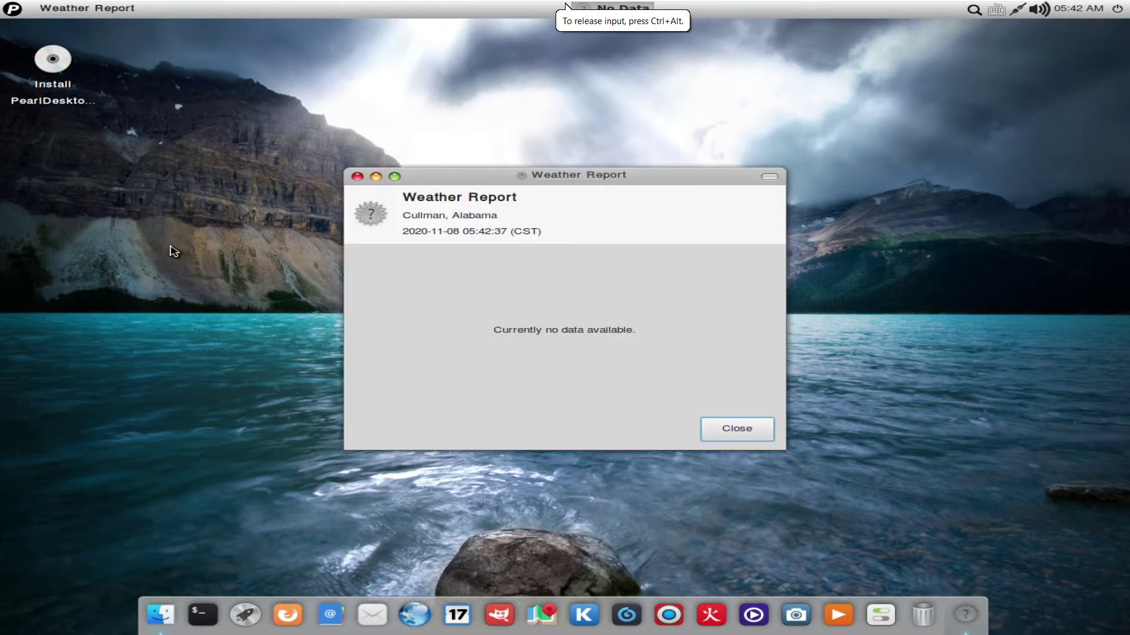
key(Return)
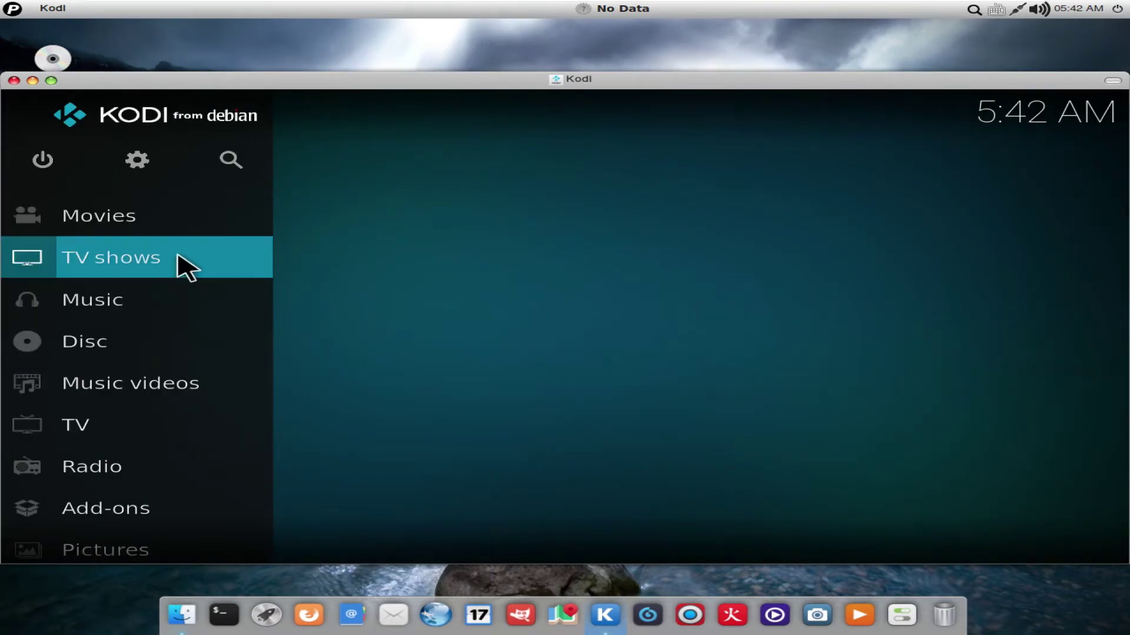
Look through Kodi's main menu, its Videos section and its System settings page.
scroll(186, 448, down, 4)
scroll(184, 468, up, 10)
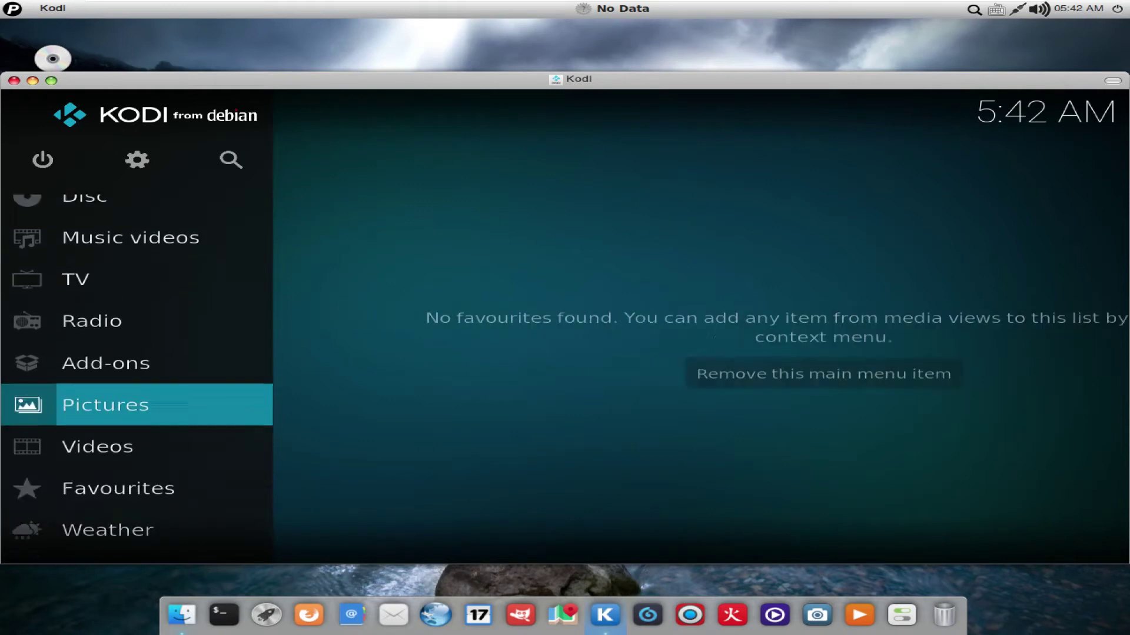
click(121, 231)
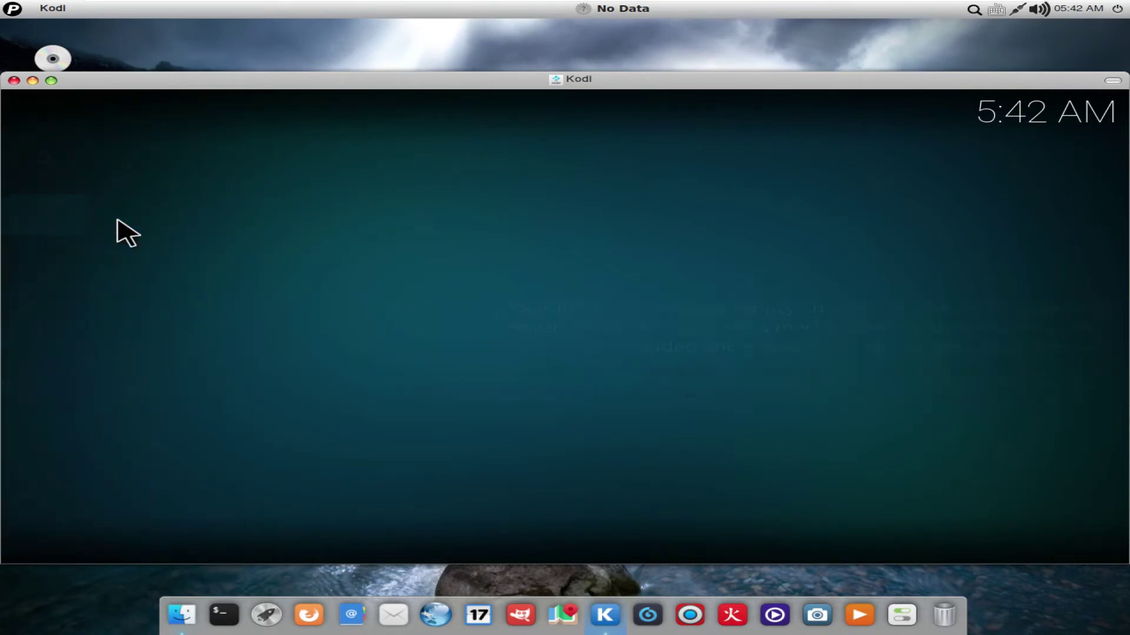
right_click(118, 232)
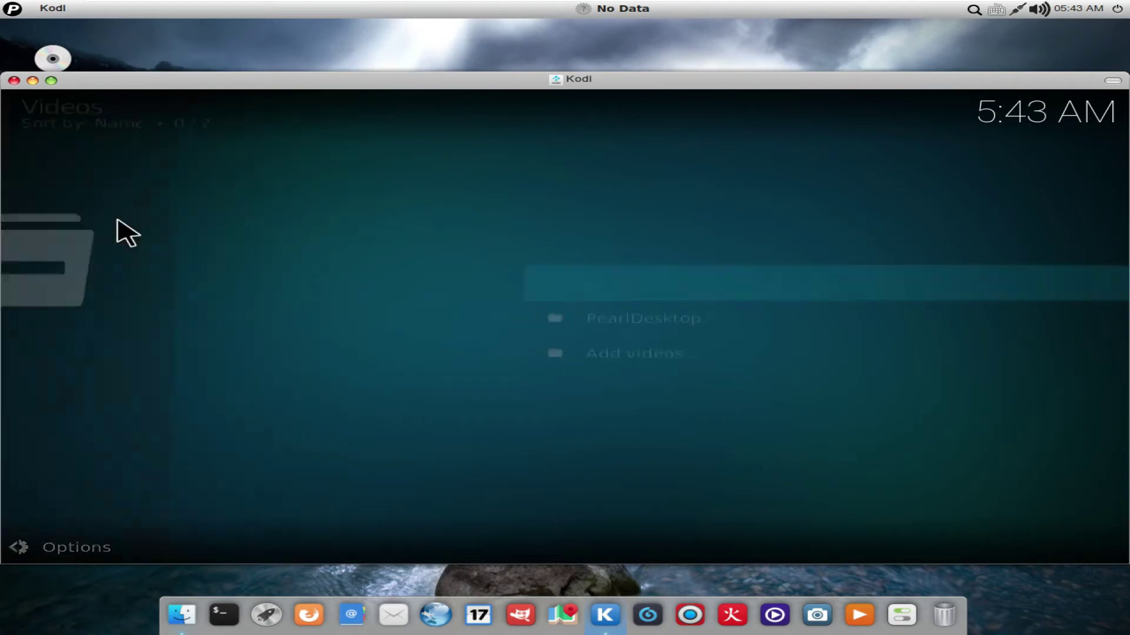
click(147, 152)
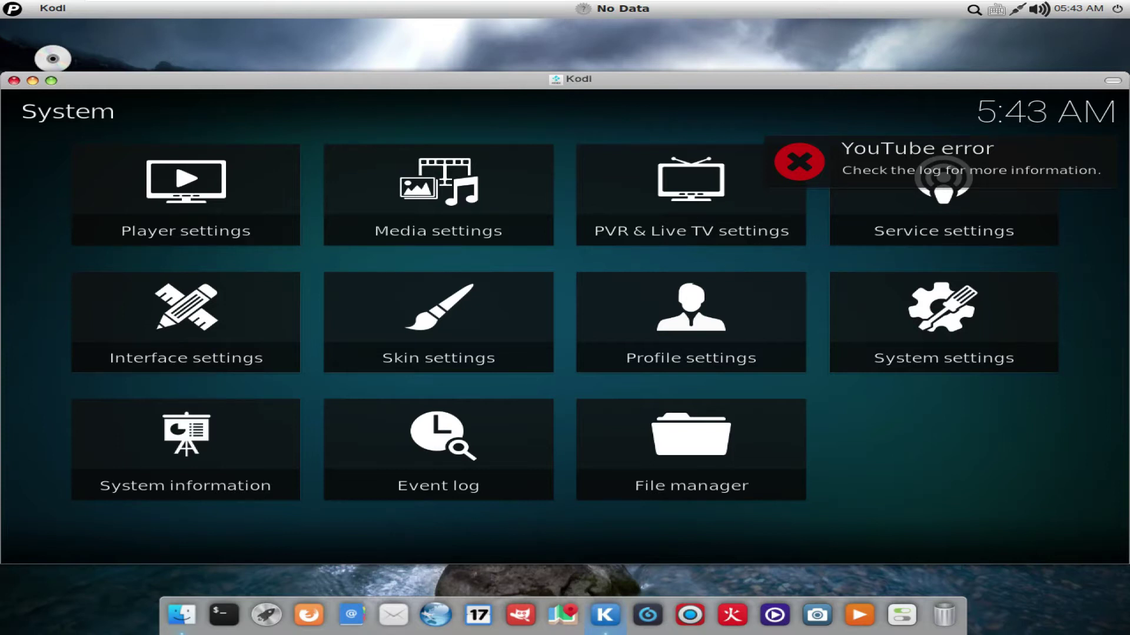
Close the Kodi window.
right_click(696, 564)
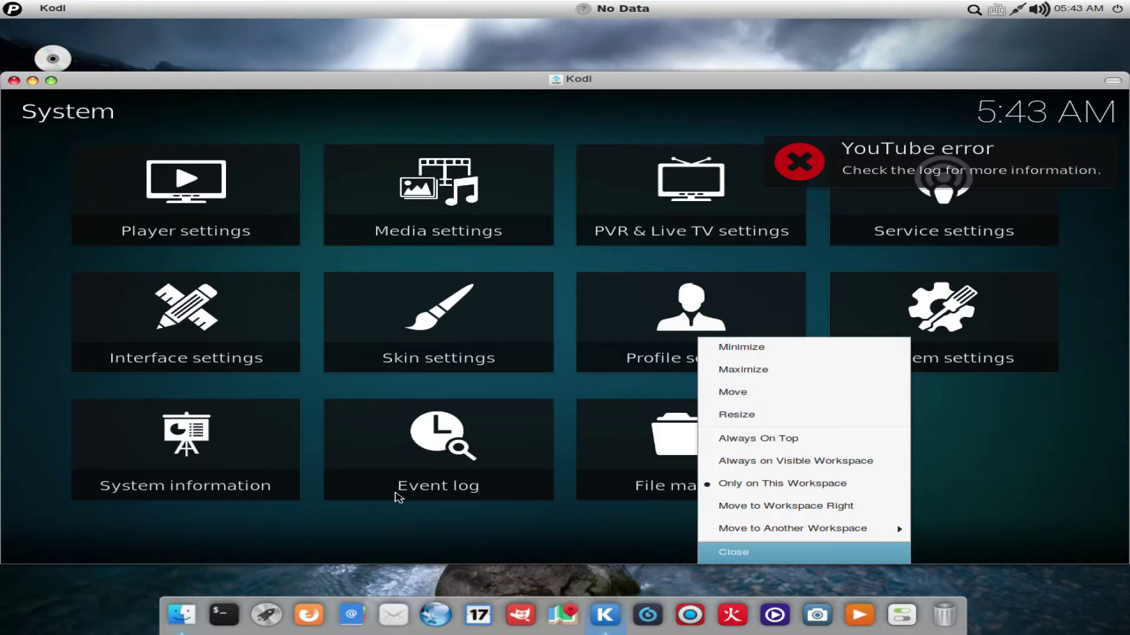
click(749, 553)
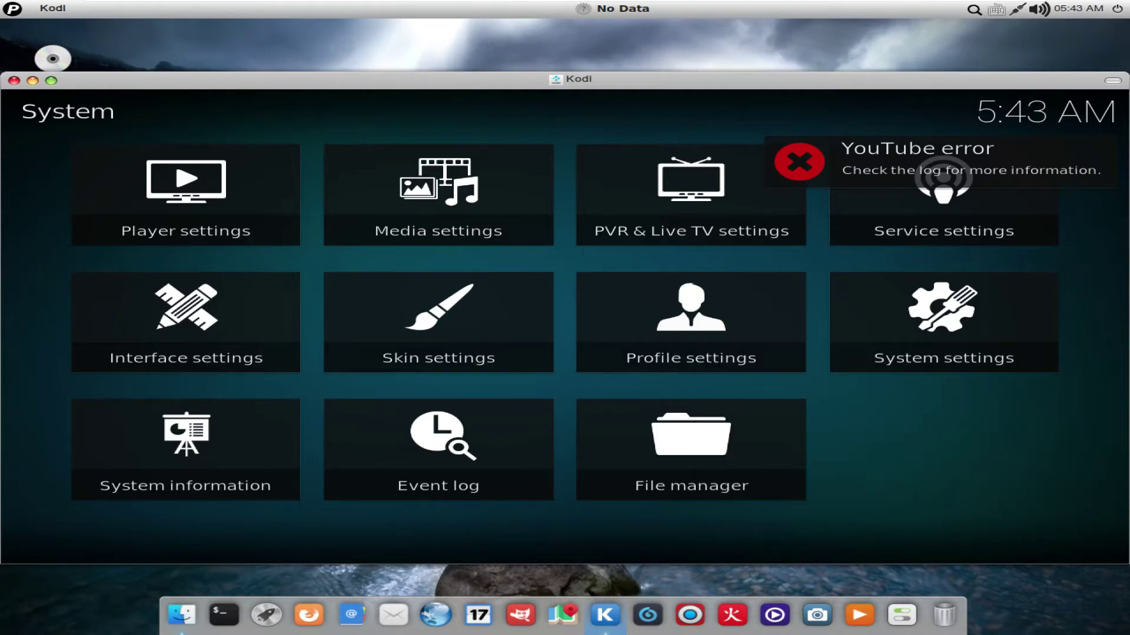
right_click(605, 615)
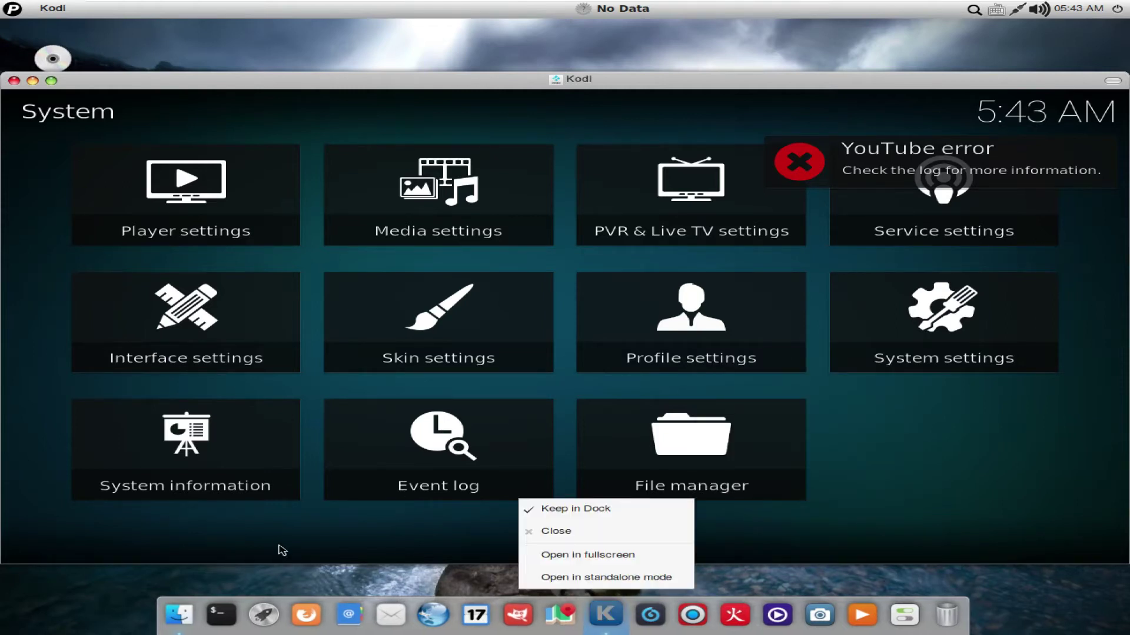
click(606, 531)
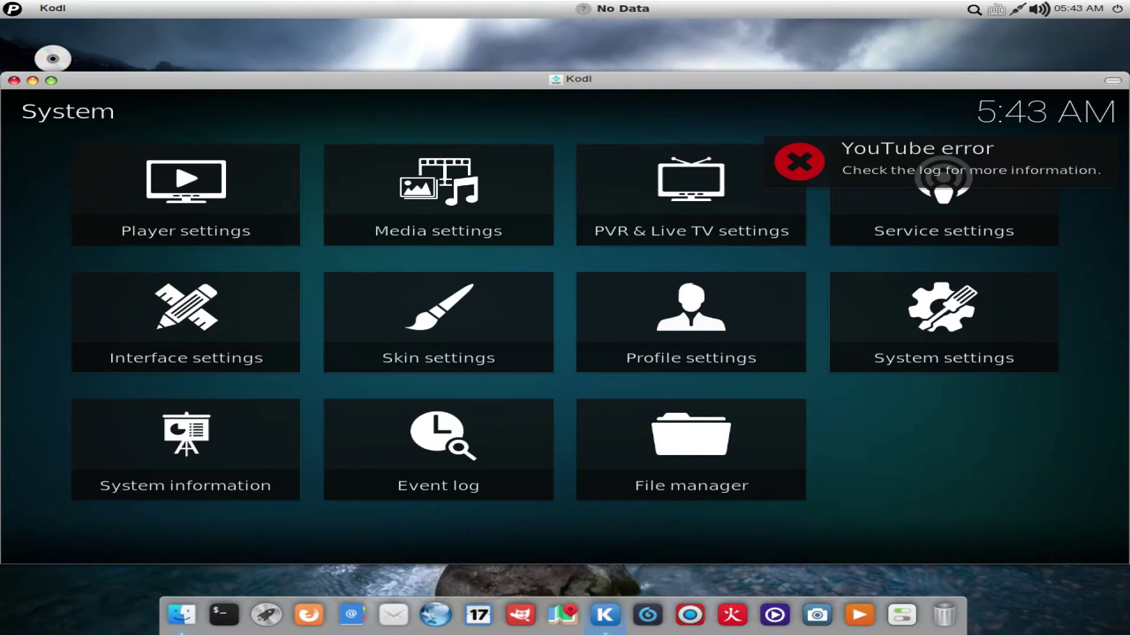
click(1113, 81)
click(952, 304)
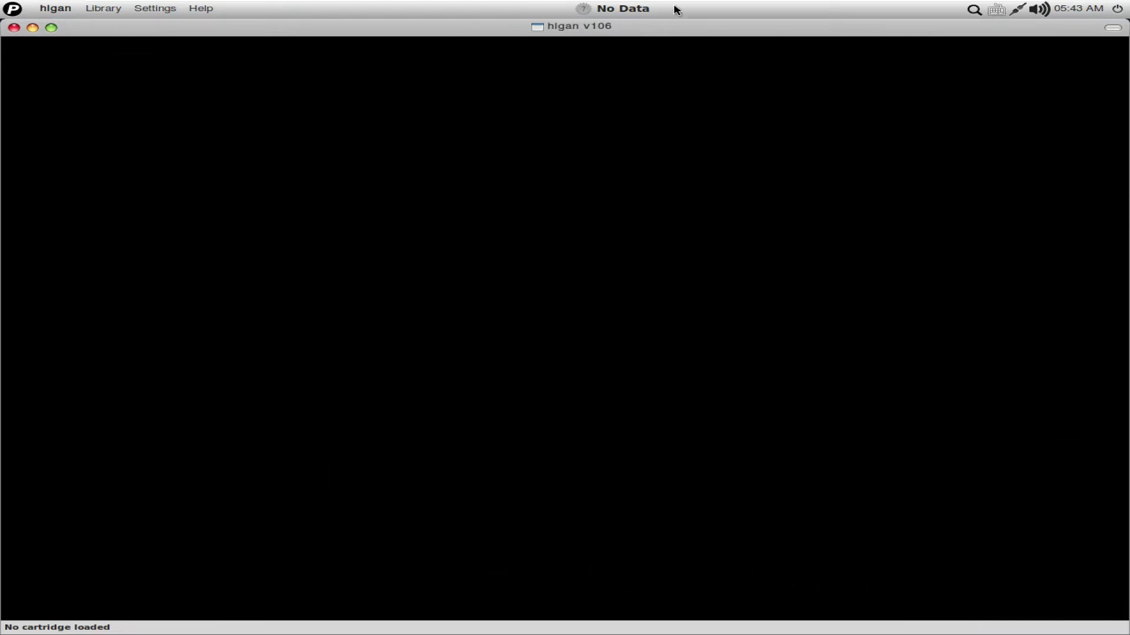
Close the higan emulator window and open the Control Center.
key(alt+space)
key(Up)
key(Down)
key(Return)
click(901, 615)
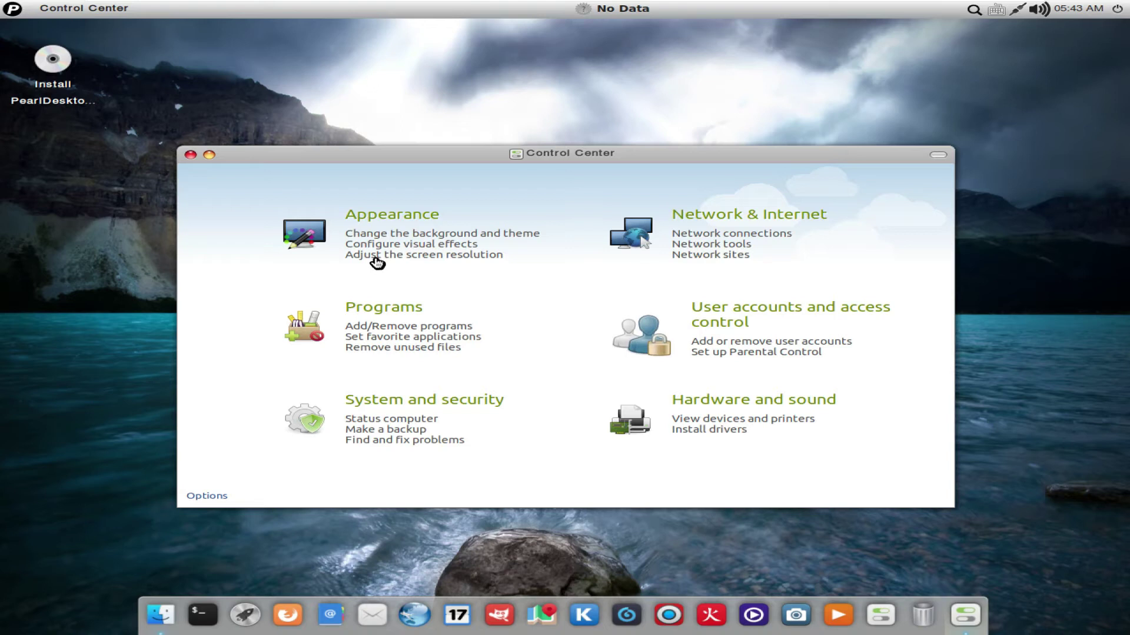
View the Appearance category and its Dock Preferences, and close the preferences without changing anything.
click(412, 220)
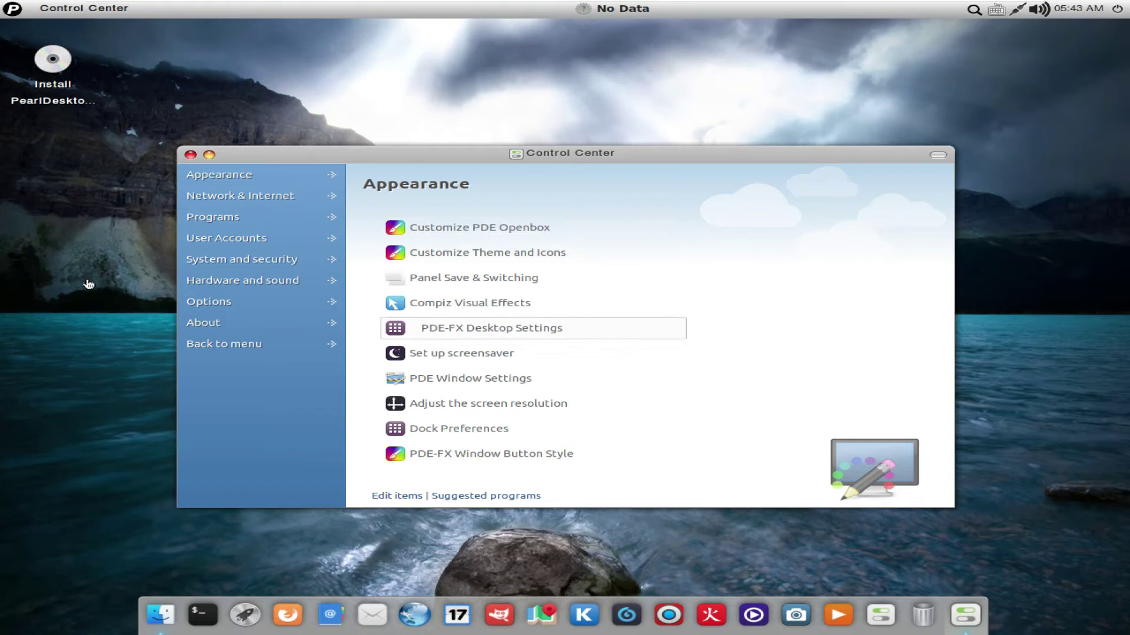
click(114, 361)
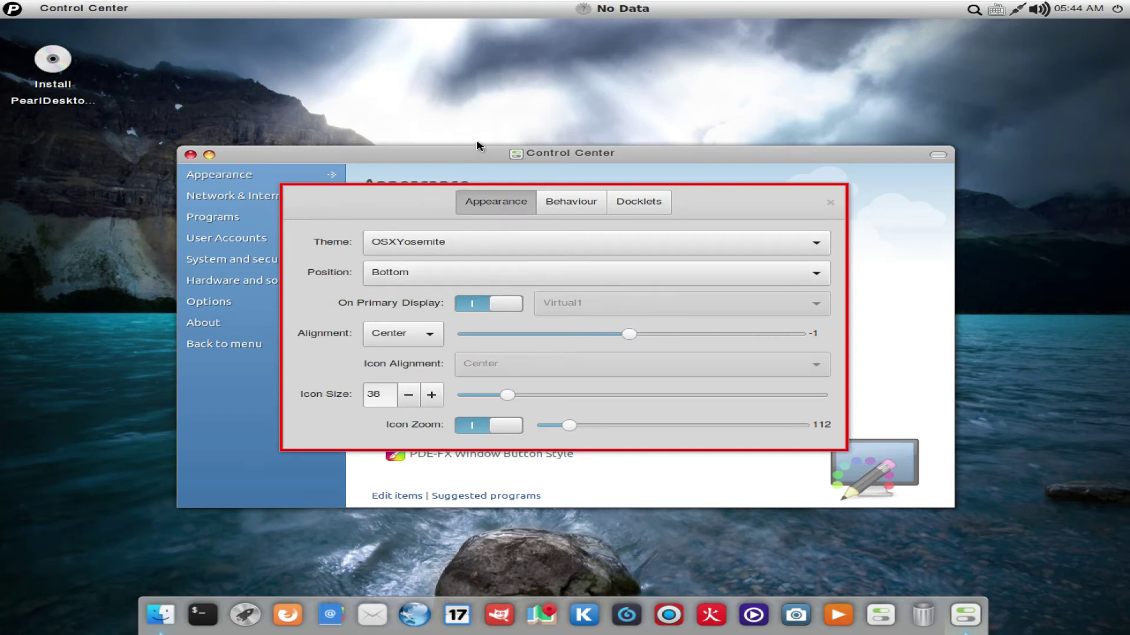
click(499, 134)
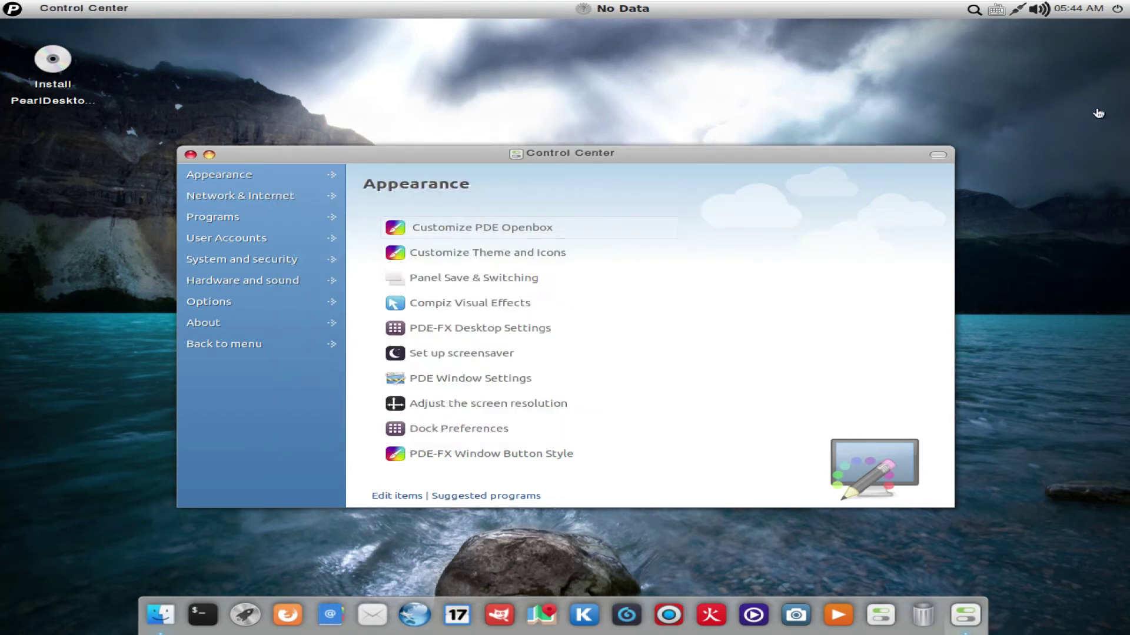
Review the remaining Control Center categories, from Network & Internet to Options, the About information and System and security.
click(240, 196)
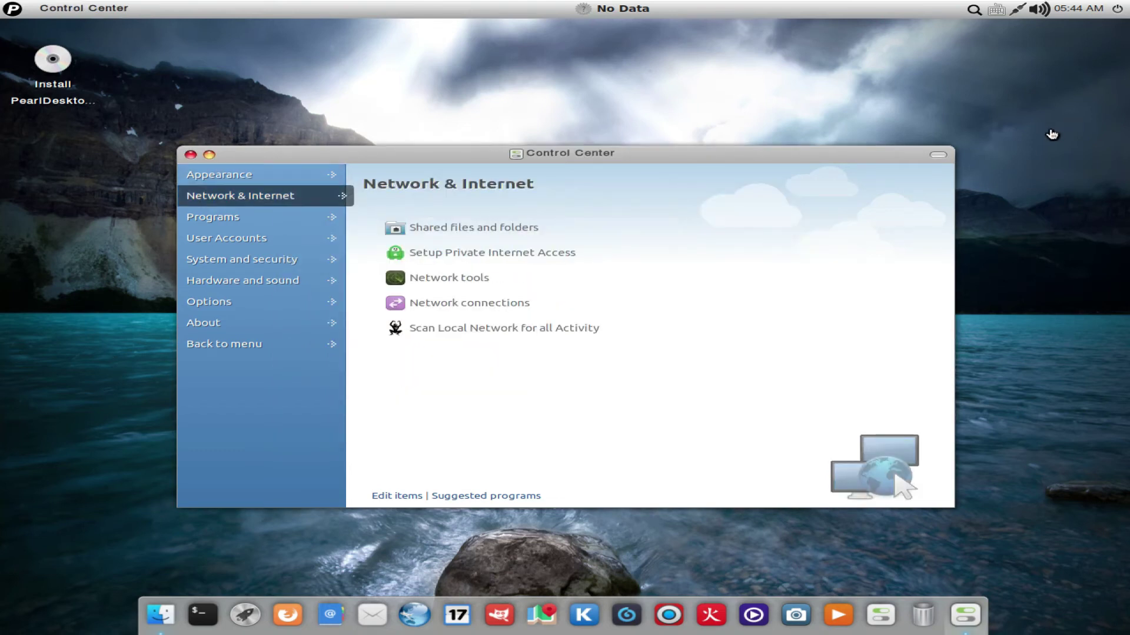
click(235, 217)
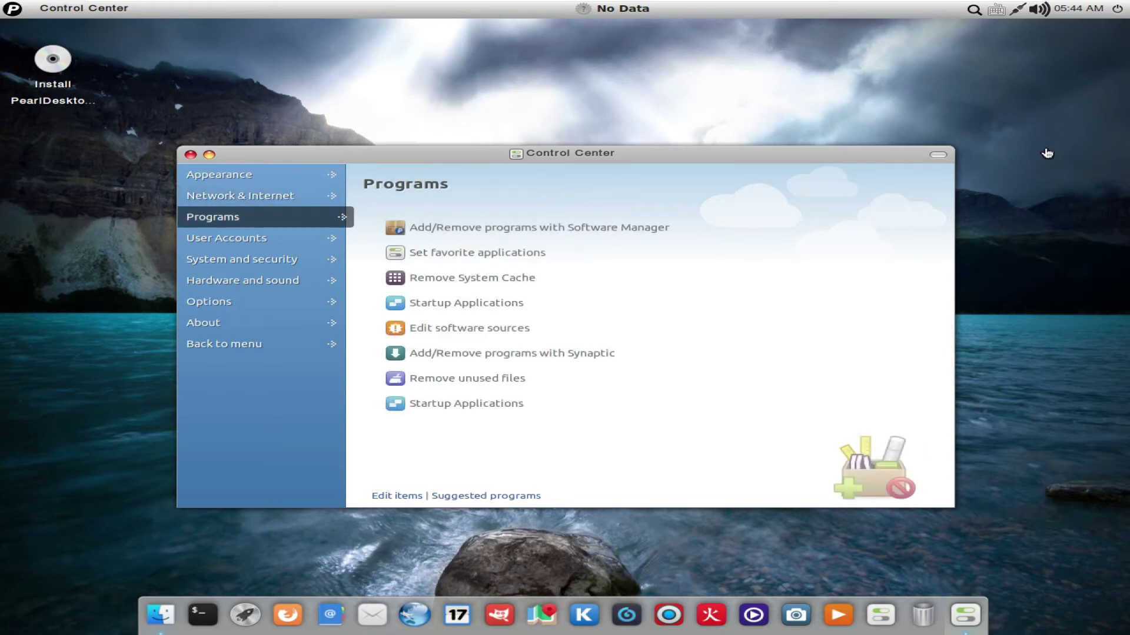
click(235, 238)
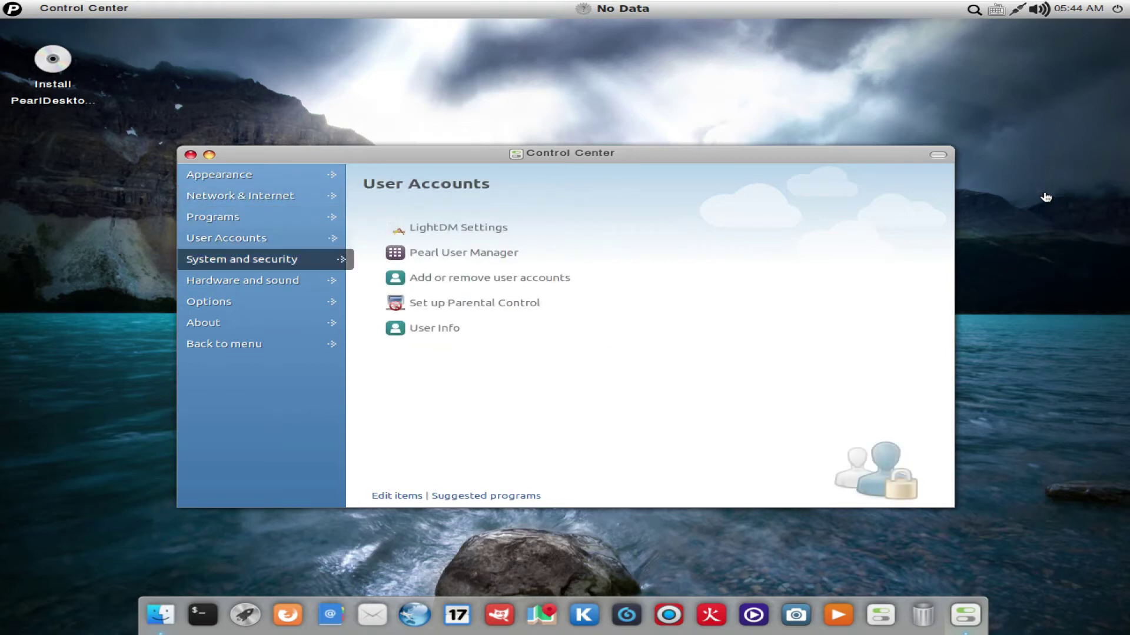
click(235, 259)
click(235, 280)
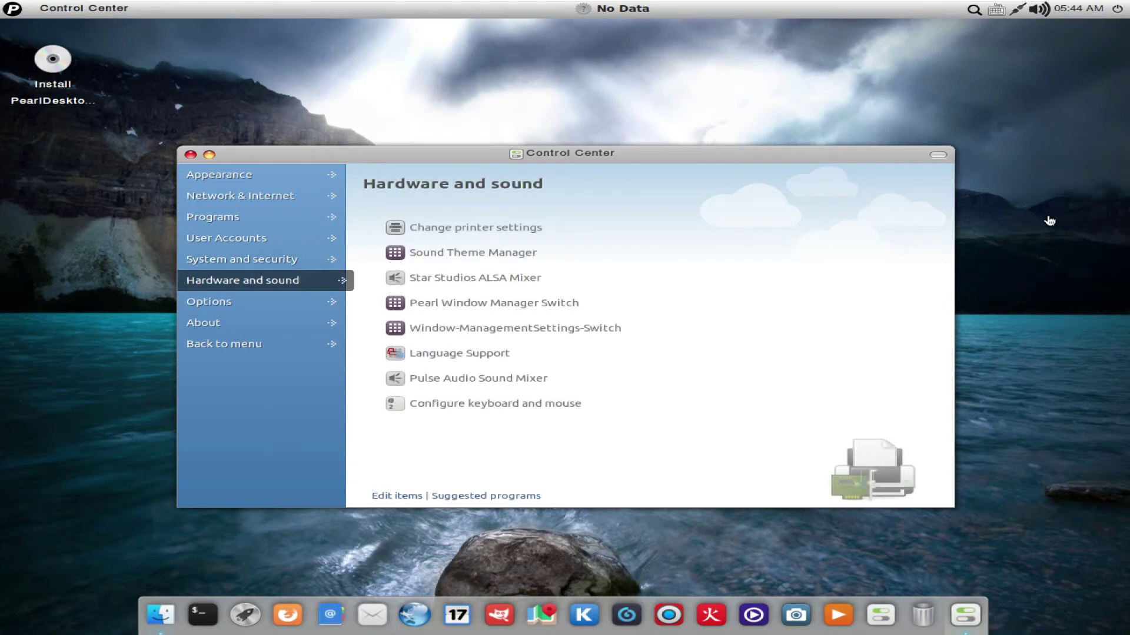
click(235, 301)
click(235, 323)
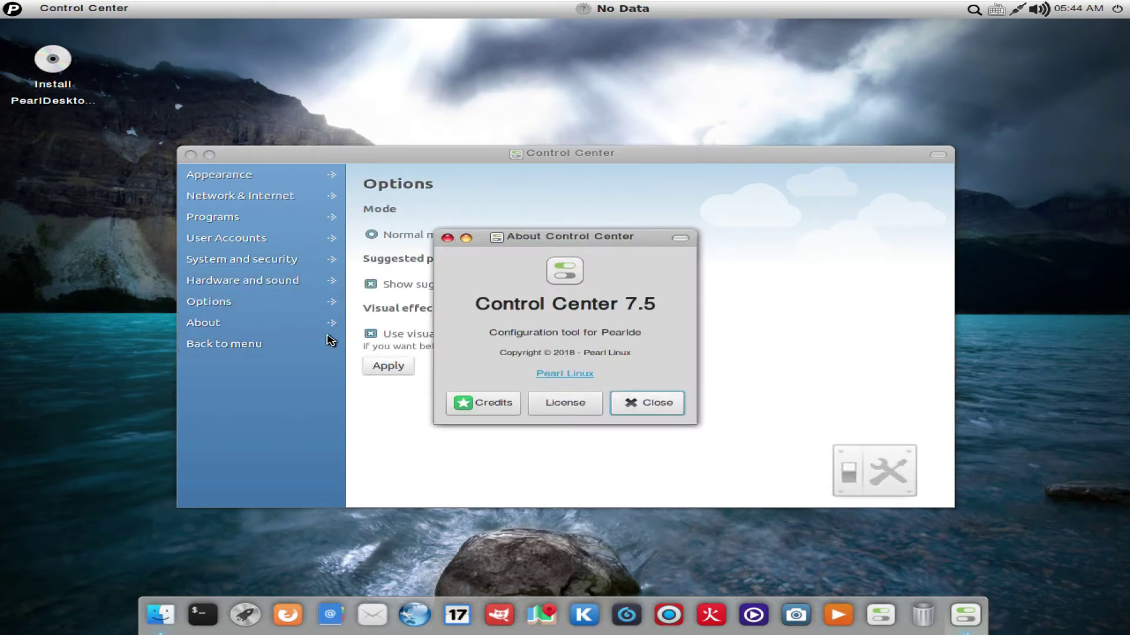
key(Return)
click(224, 344)
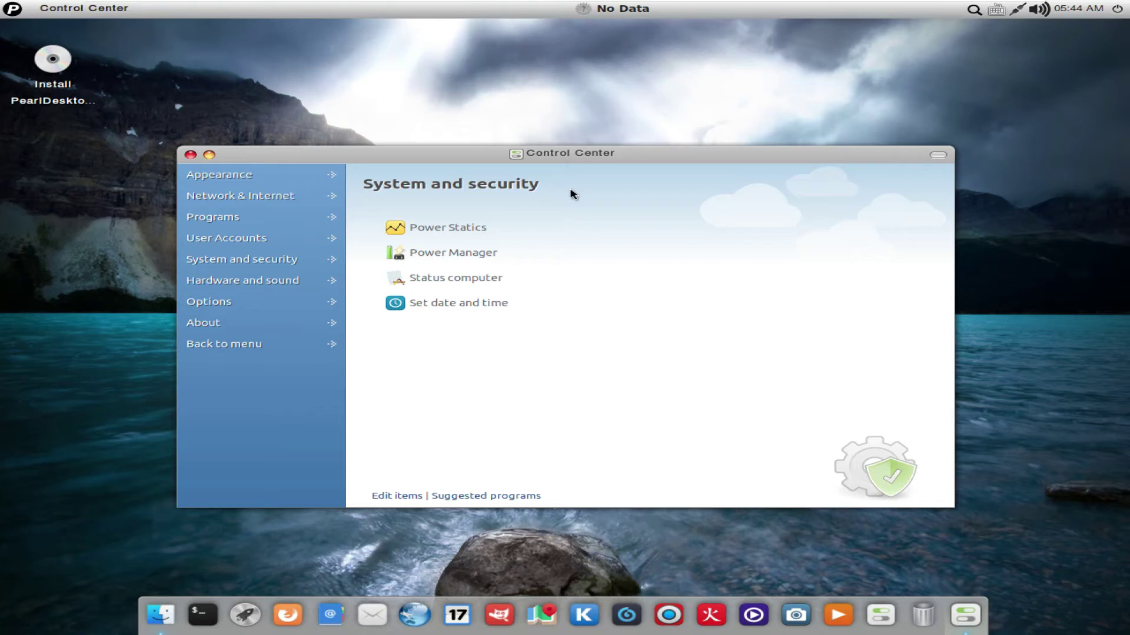
Close the Control Center and open VLC media player.
key(alt+space)
key(Up)
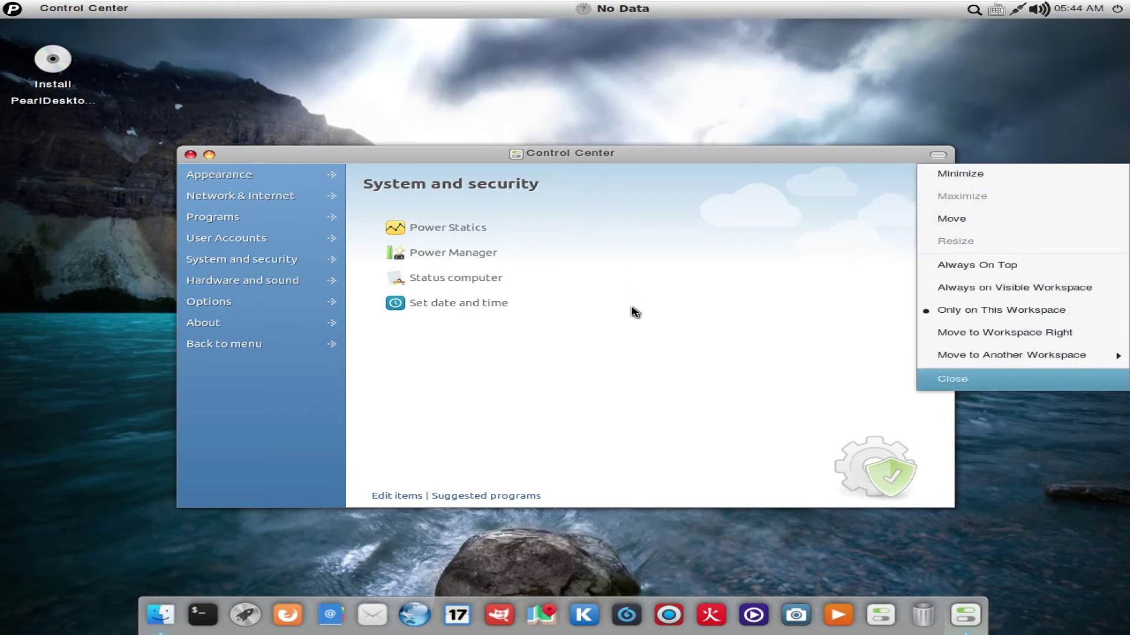
key(Return)
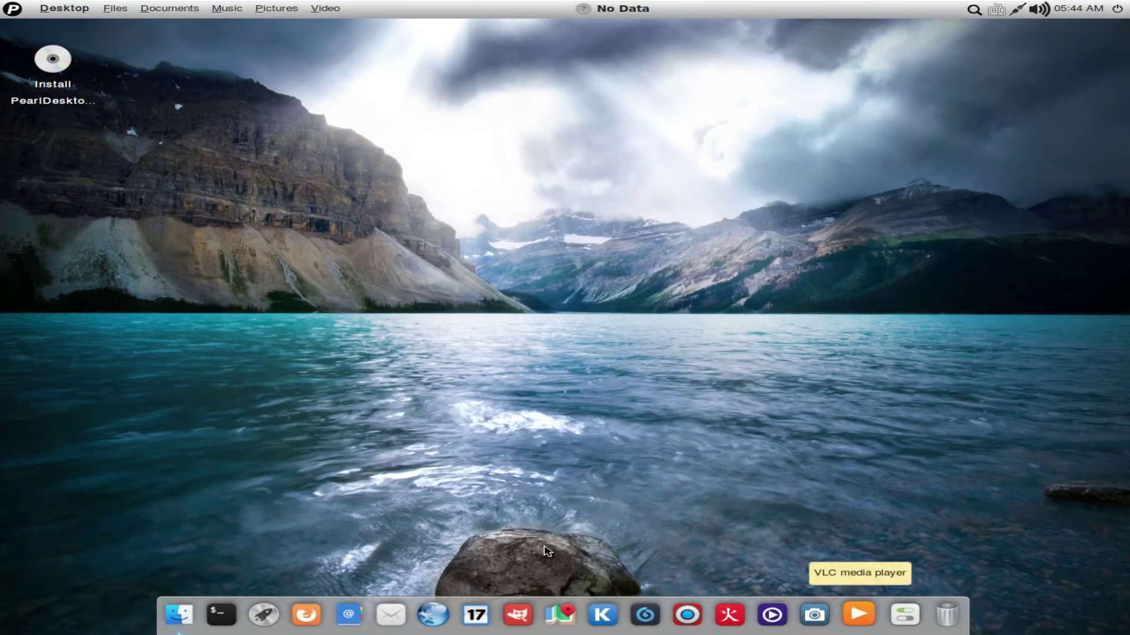
key(Return)
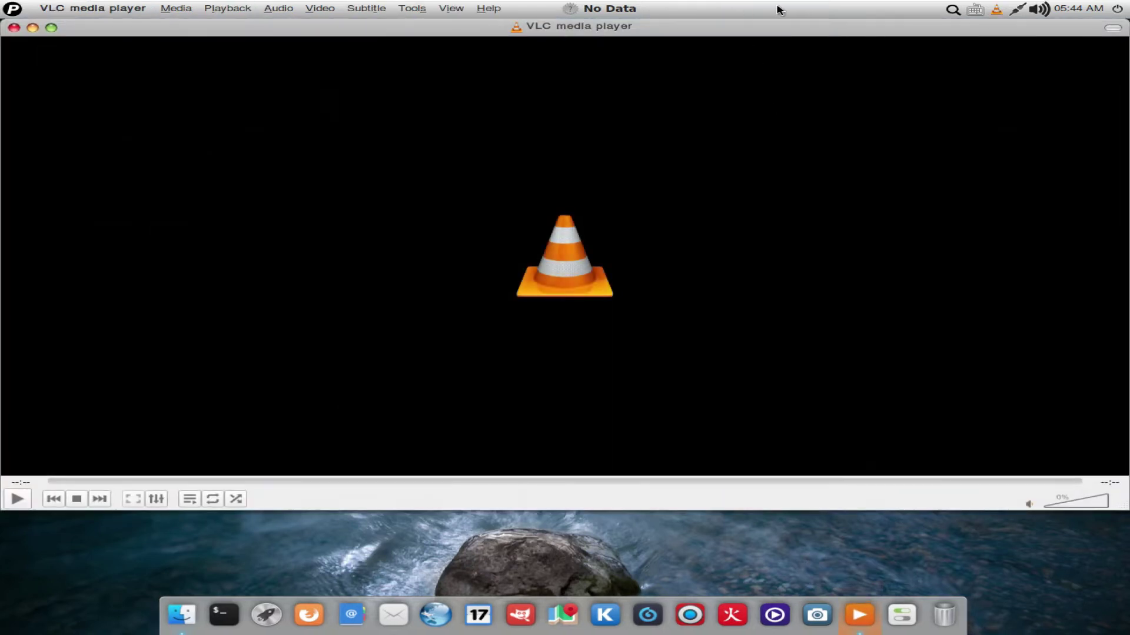
Close VLC media player and open the Shotwell photo manager.
key(alt+space)
key(Up)
key(Return)
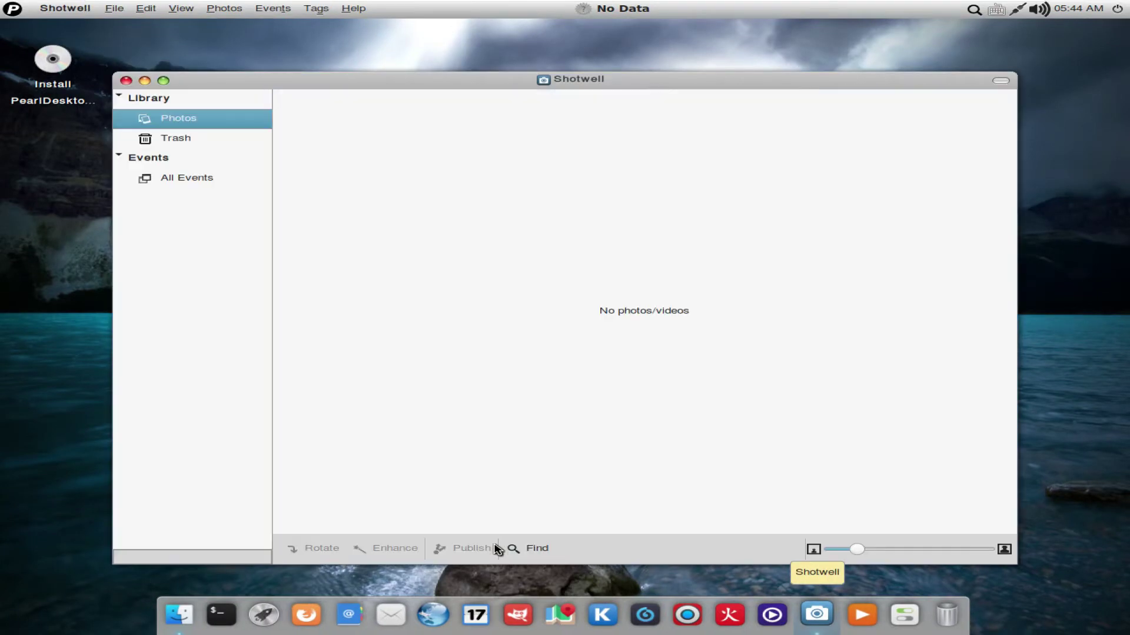
Close the Shotwell window to return to the desktop.
key(alt+space)
key(Up)
key(Up)
key(Up)
key(Down)
key(Down)
key(Return)
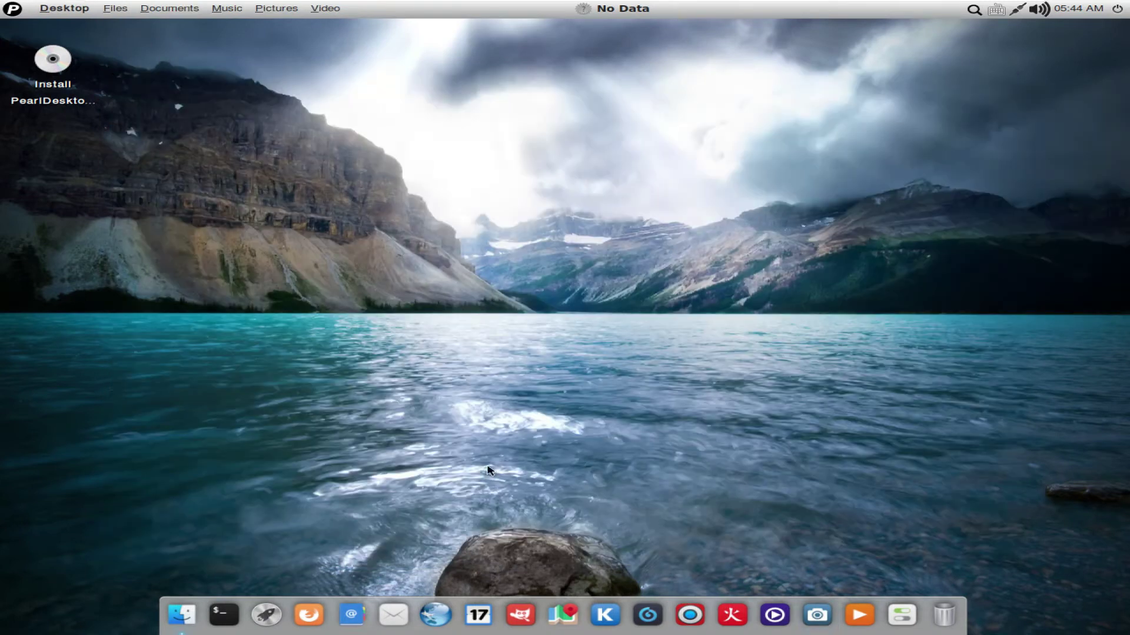
Open the guvcview webcam application and dismiss its error dialog.
key(Left)
key(Return)
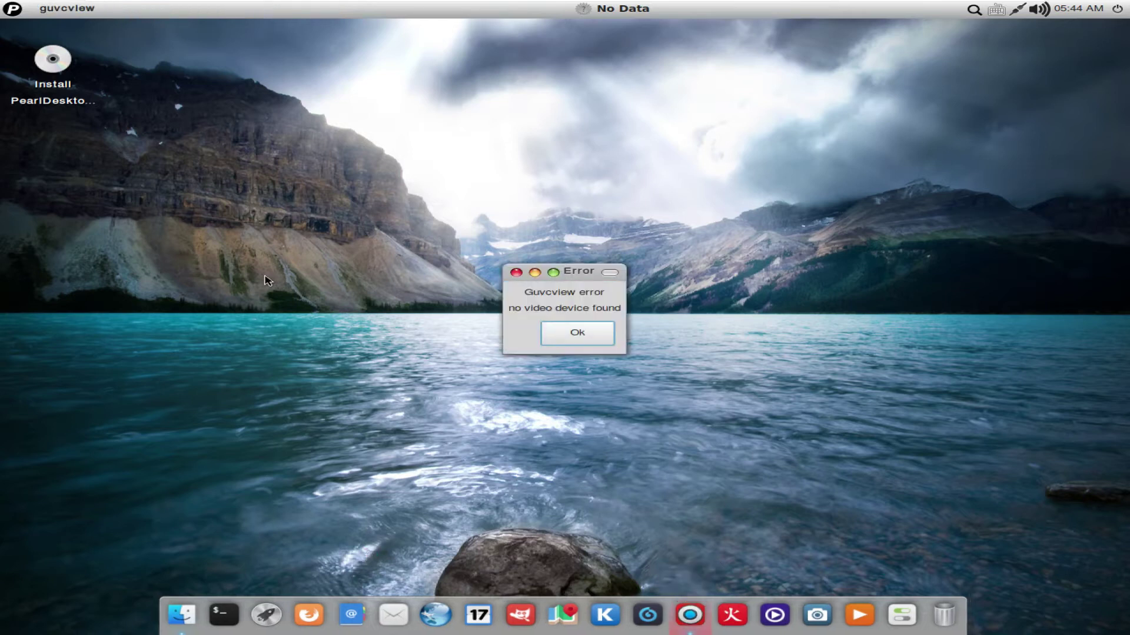
key(Return)
Open Emilia Pinball, view its main menu, and exit the game from there.
key(Left)
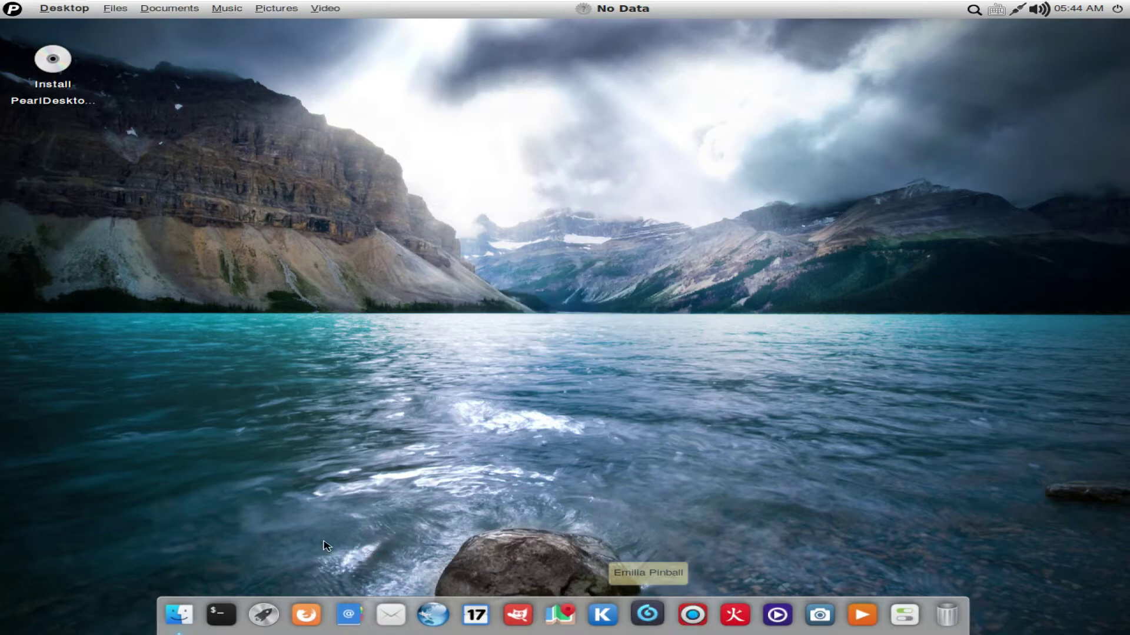
key(Return)
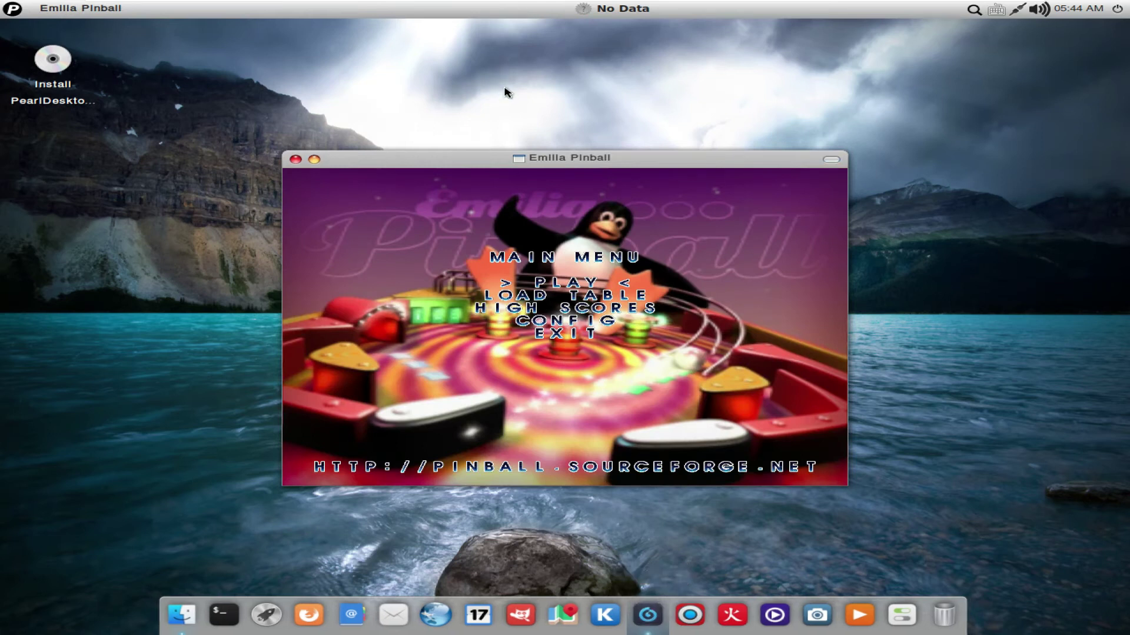
click(831, 159)
click(838, 384)
key(Down)
key(Down)
key(Down)
key(Down)
key(Return)
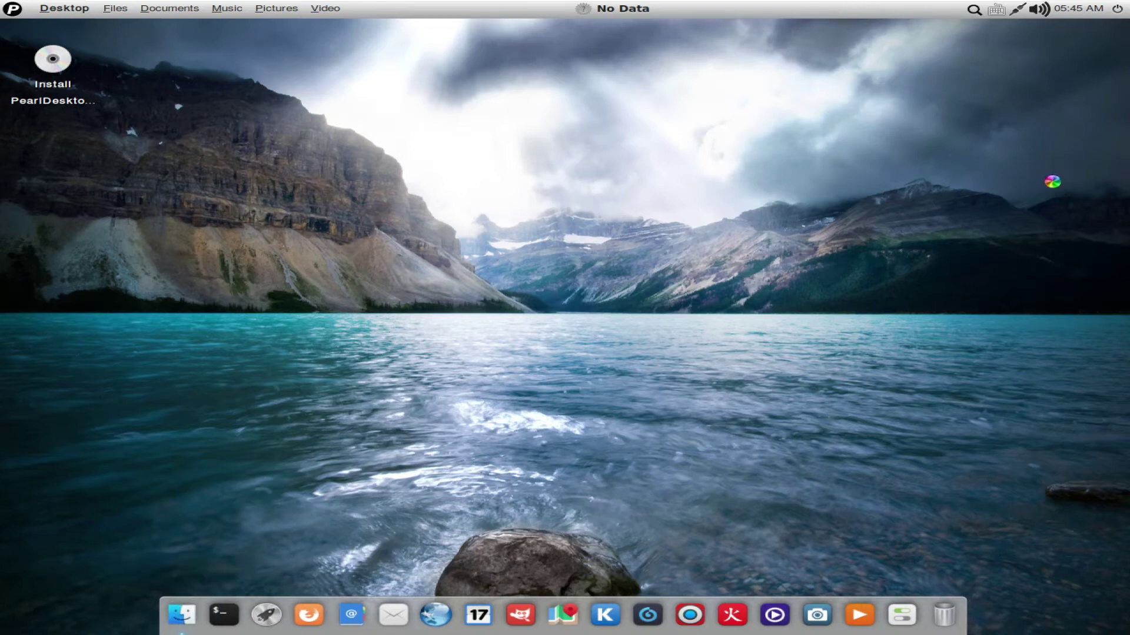
Open the Desktop Preferences for the desktop background.
right_click(244, 230)
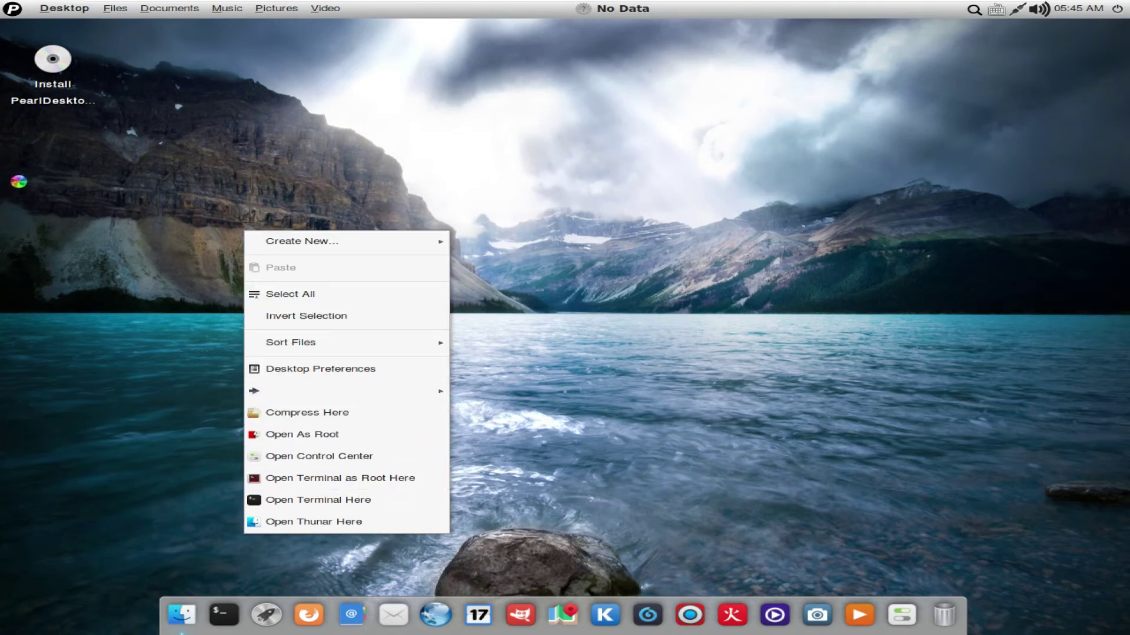
mouse_move(312, 242)
click(321, 369)
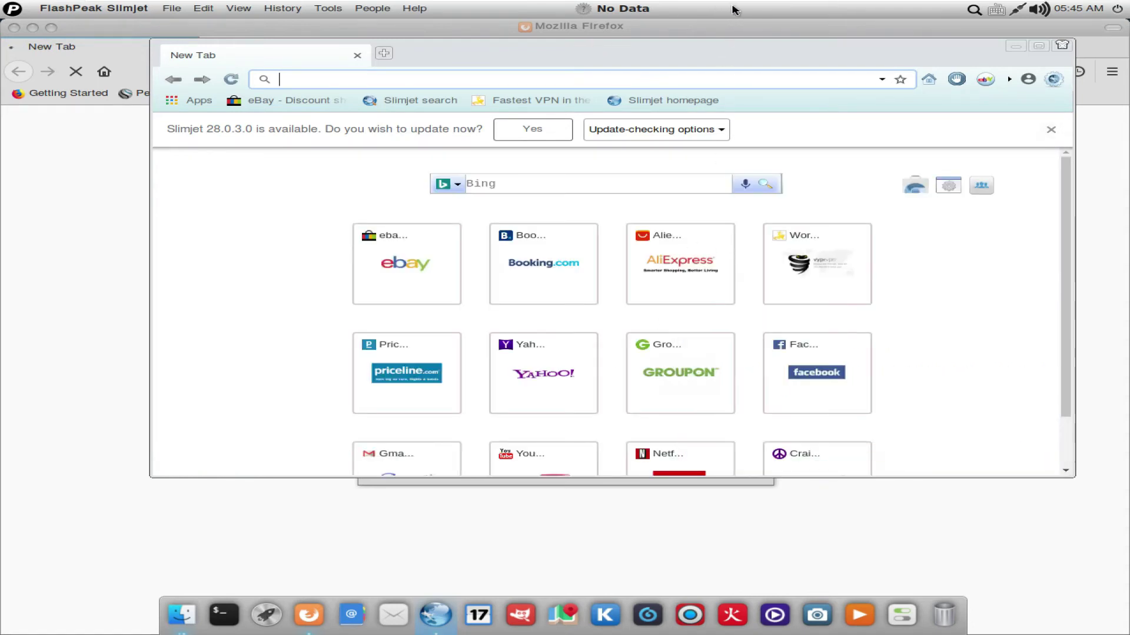
Close the Slimjet browser window and the Desktop Preferences dialog.
key(alt+F4)
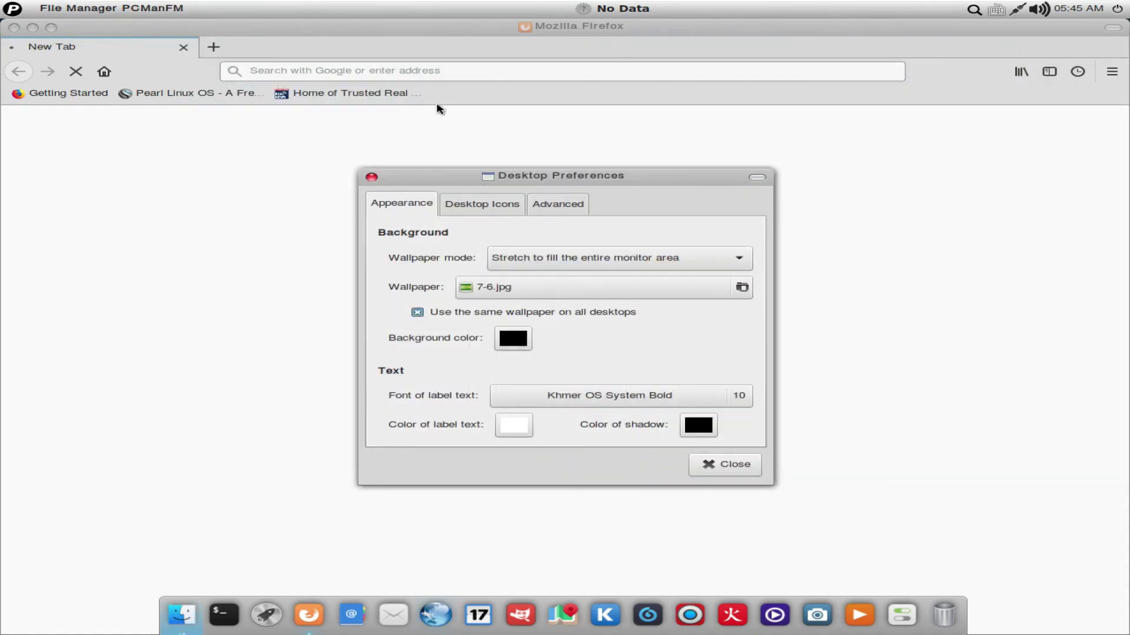
key(alt+space)
key(Up)
key(Return)
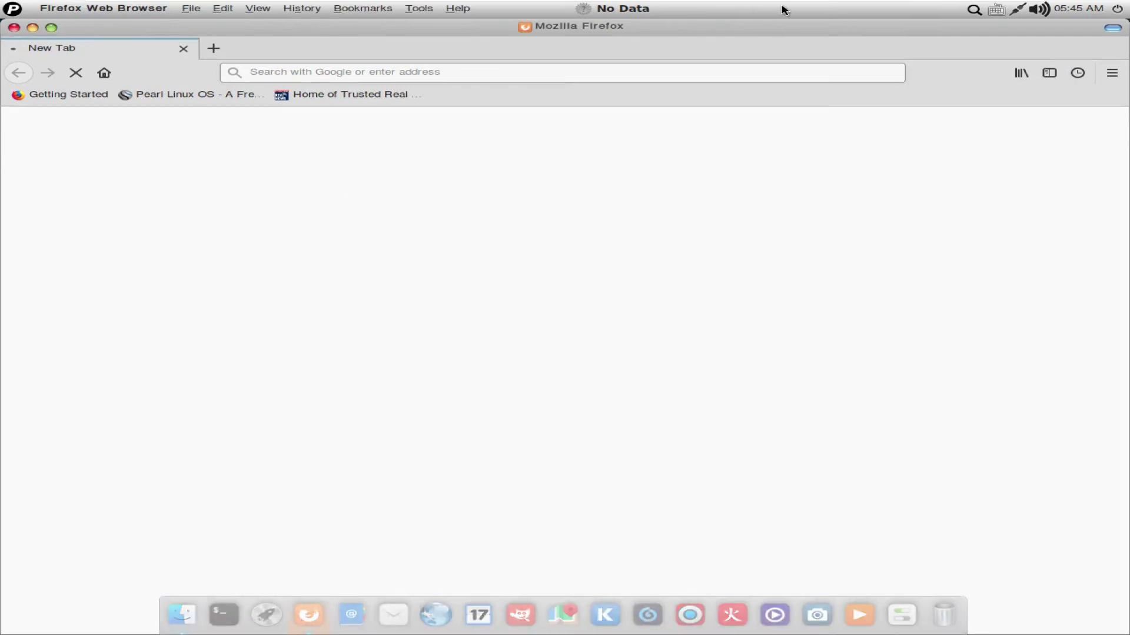
Close the Mozilla Firefox window.
key(alt+space)
key(Down)
key(Down)
key(Down)
key(Down)
key(Down)
key(Down)
key(Down)
key(Down)
key(Down)
key(Down)
key(Return)
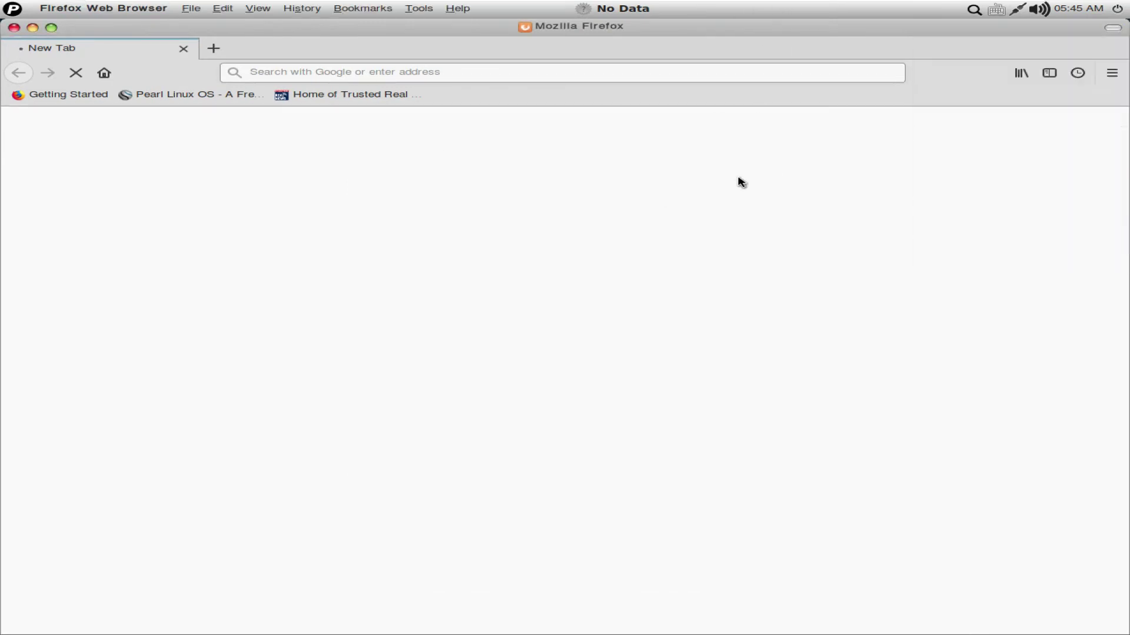
Run the Install PearlDesktop 8 script from the desktop, choosing to execute it in a terminal.
key(Down)
key(Return)
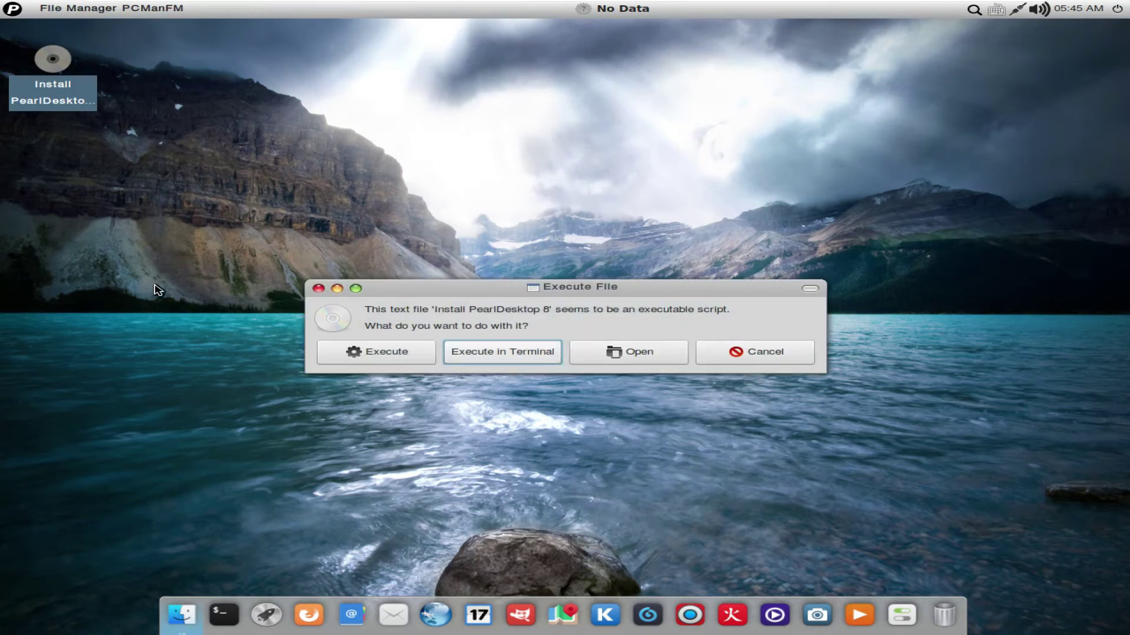
key(Return)
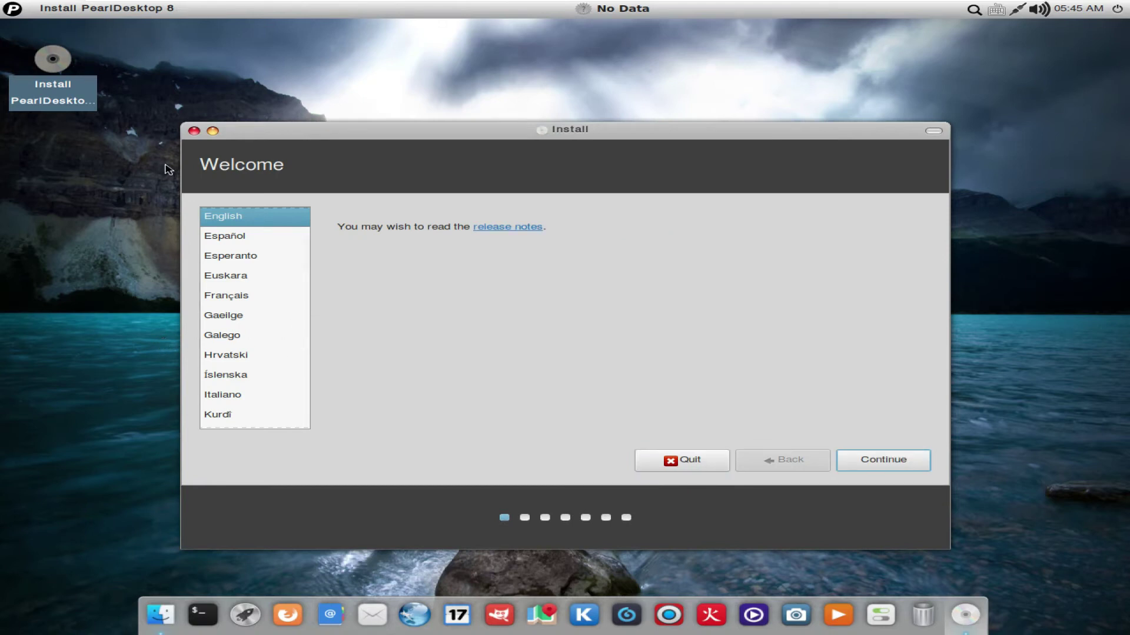
Continue the installer in English and start the installation with the option to erase the disk and install PearlDesktop 8.
key(Return)
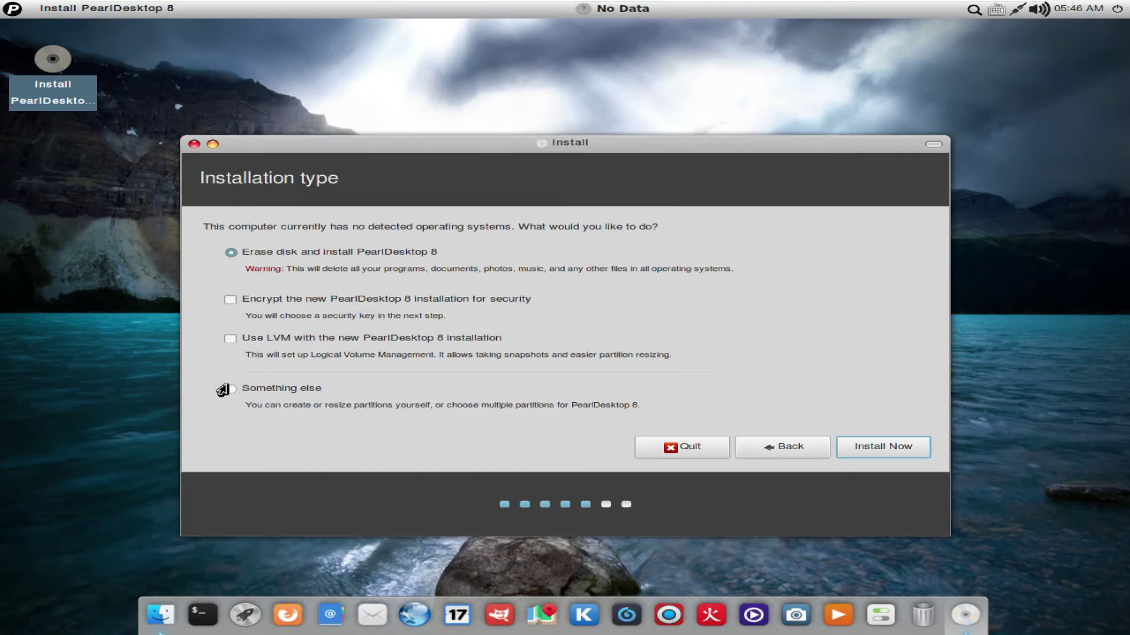
key(Return)
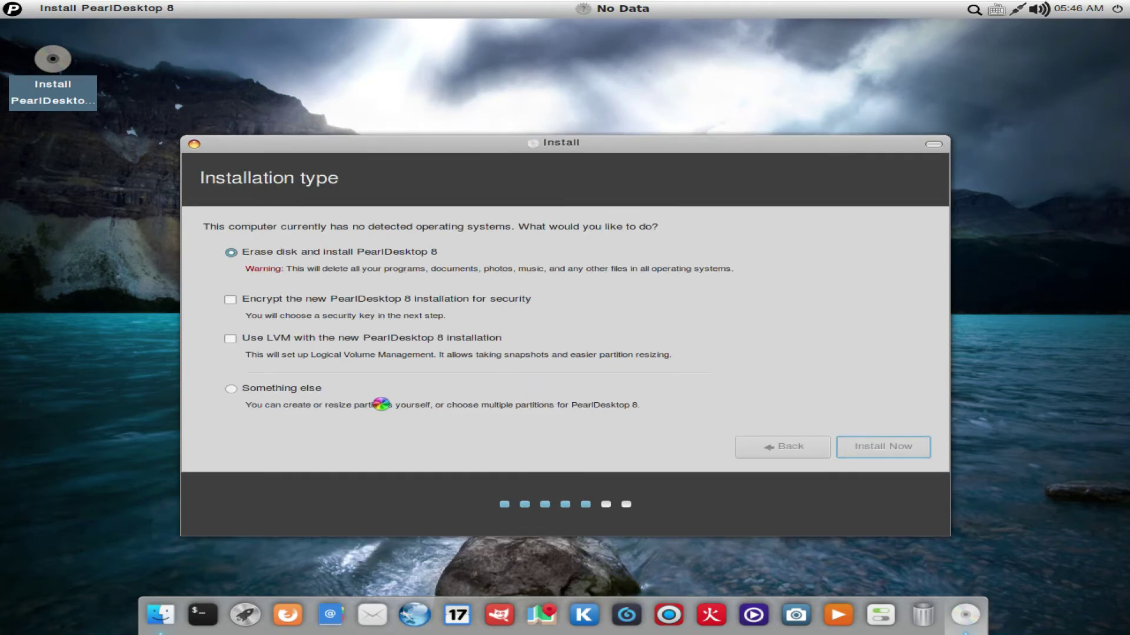
key(Return)
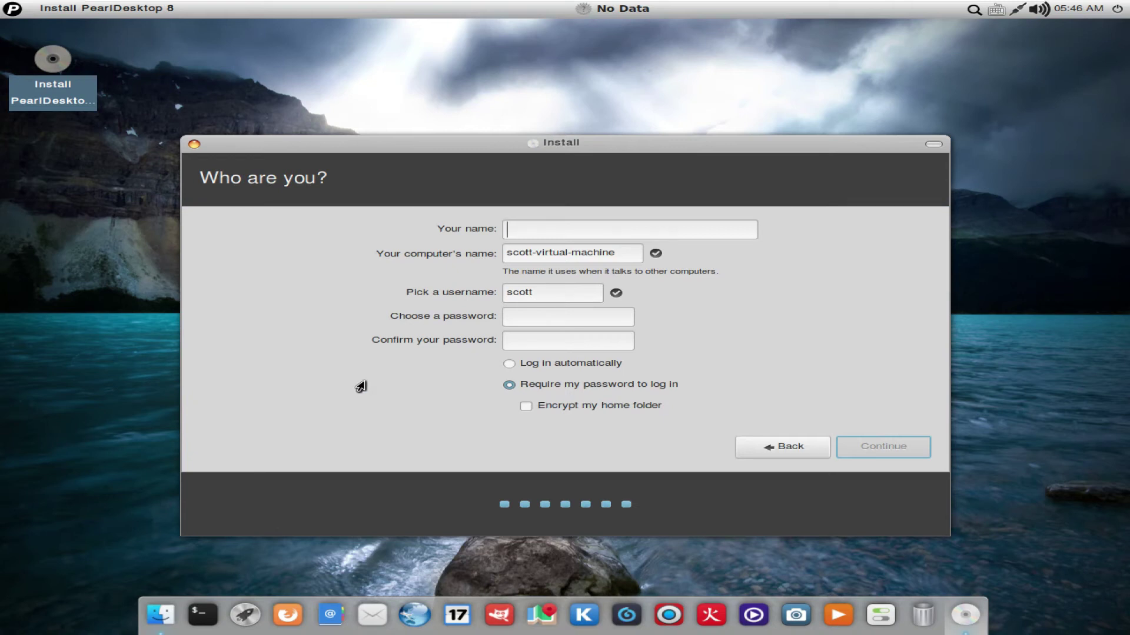
Enter techpassport as the account's display name, and tcp as both the computer name and the username.
text(techpassport)
key(Tab)
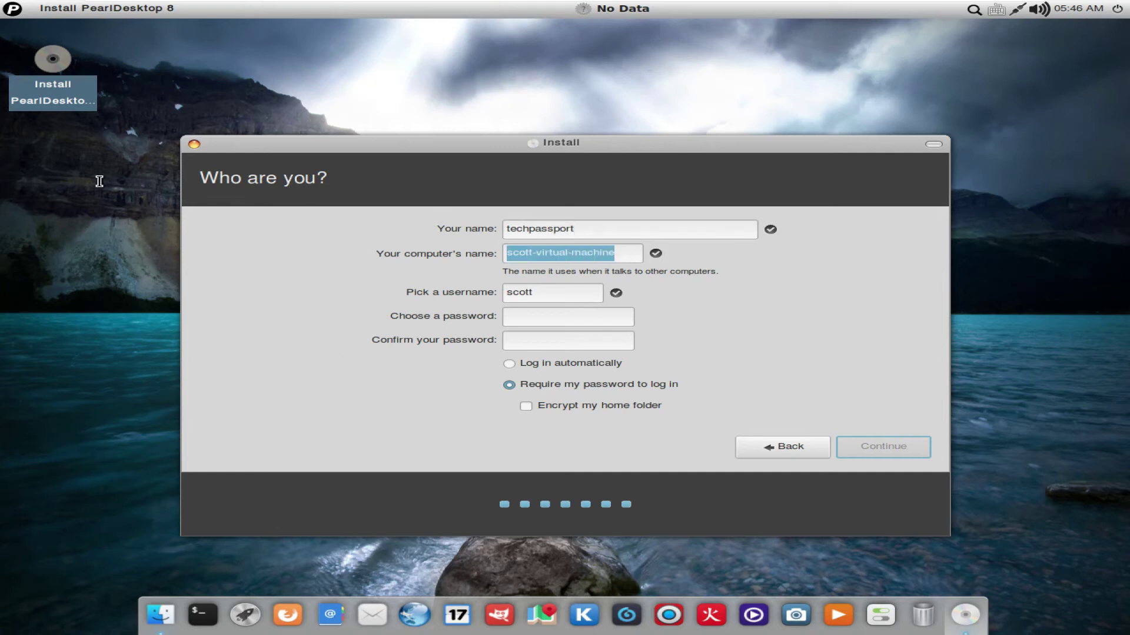
text(tcp)
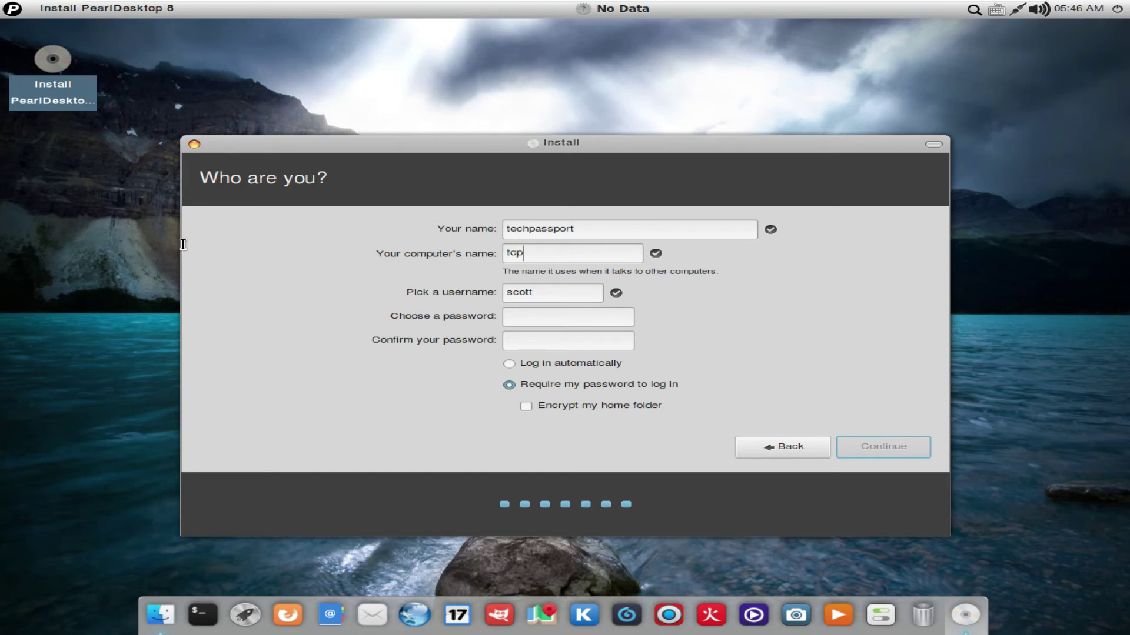
key(Tab)
text(tcp)
Enter and confirm the account password, keep the password requirement at login, and continue the installation.
key(Tab)
text(*********)
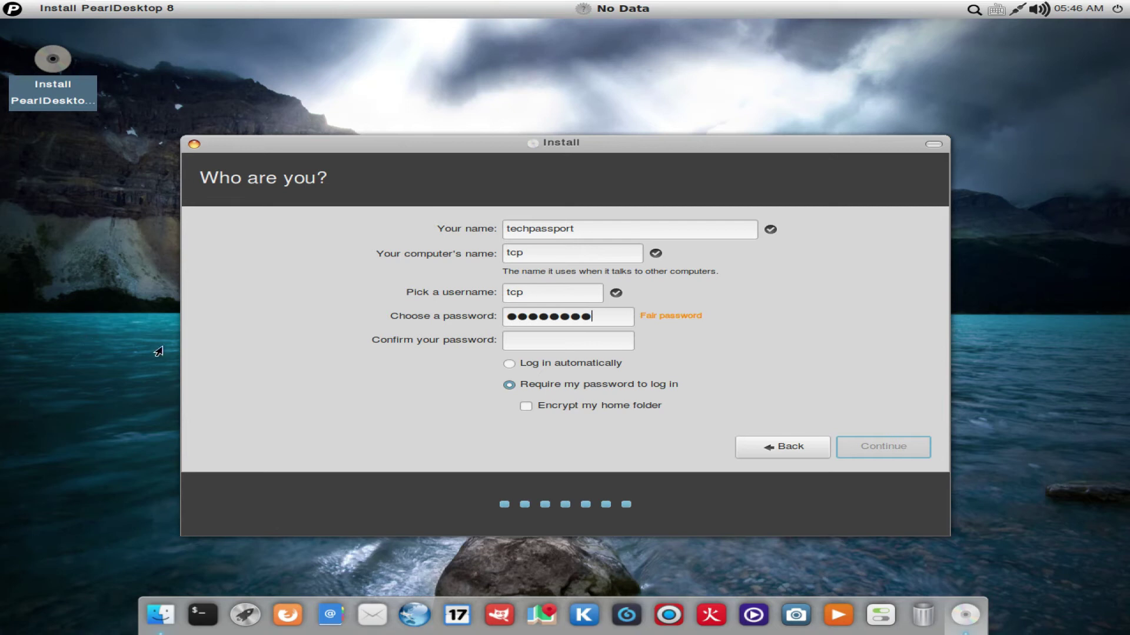
key(Tab)
text(*********)
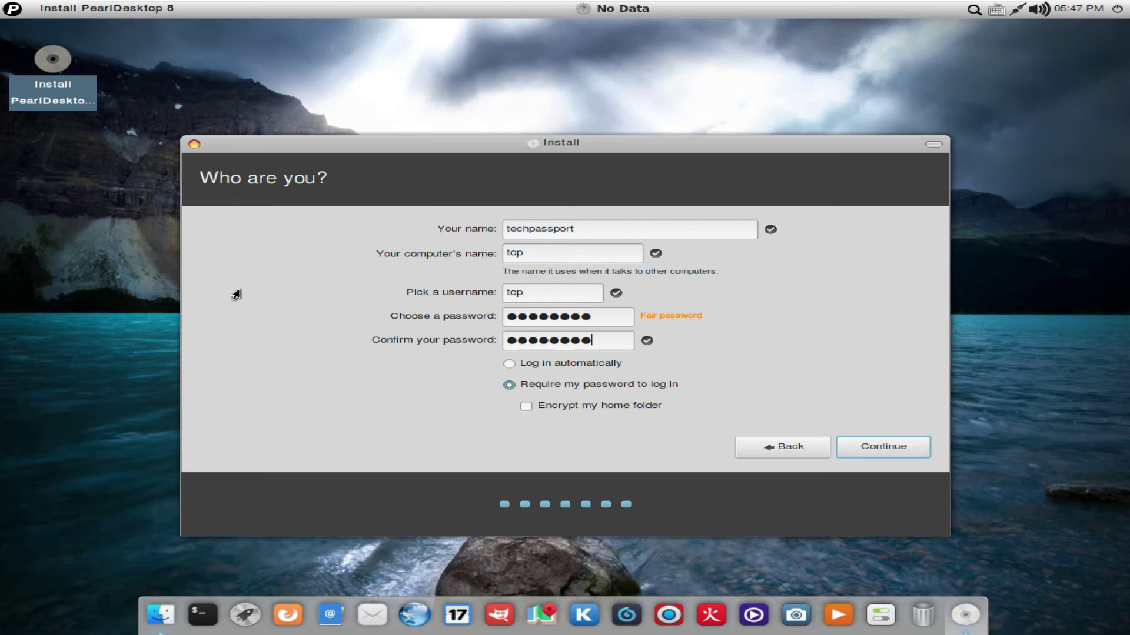
key(Return)
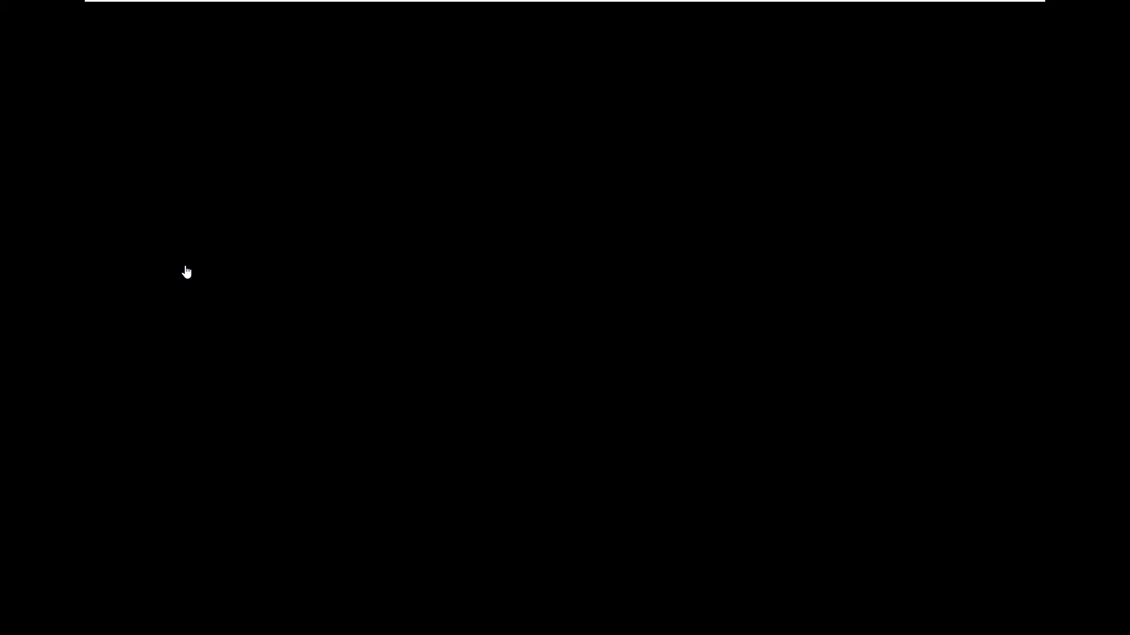
click(187, 272)
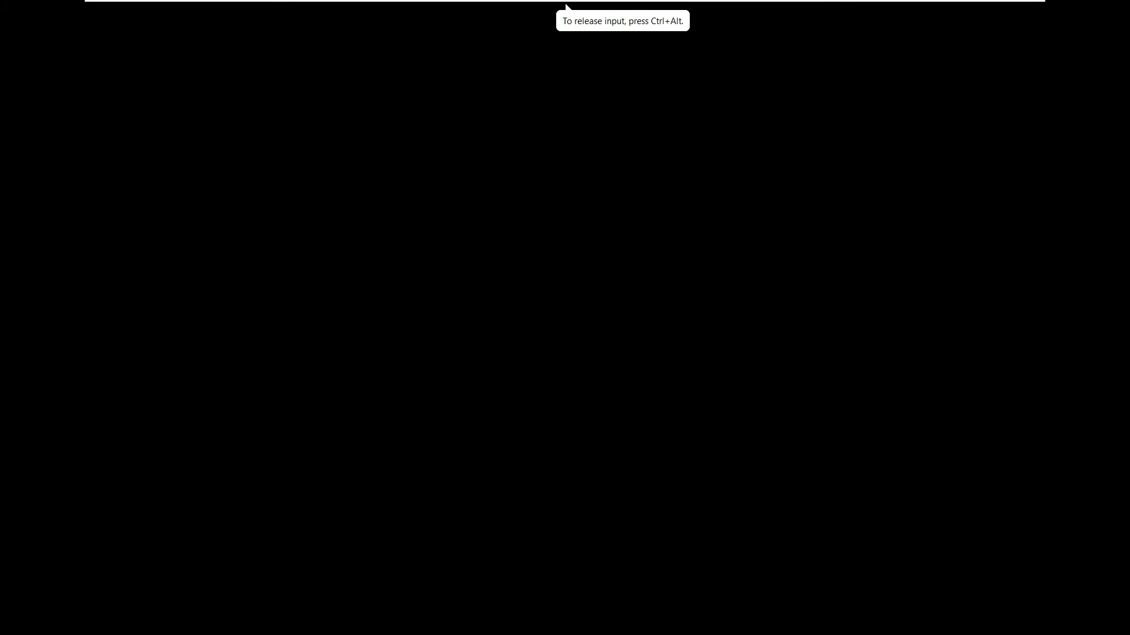
mouse_move(290, 3)
key(ctrl+alt)
mouse_move(354, 6)
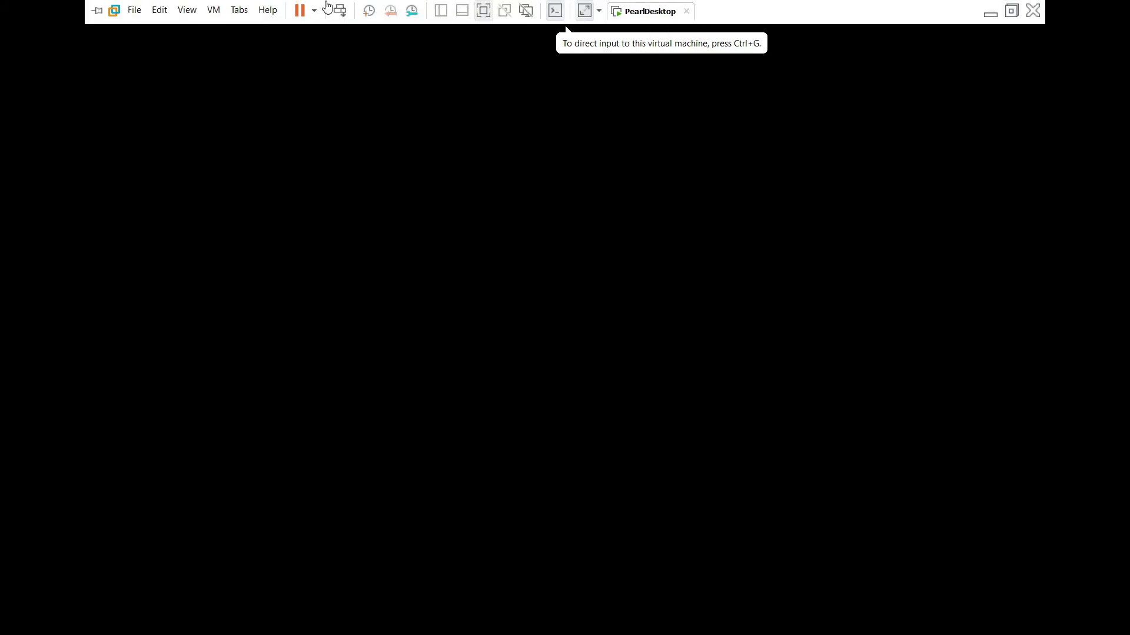
right_click(652, 12)
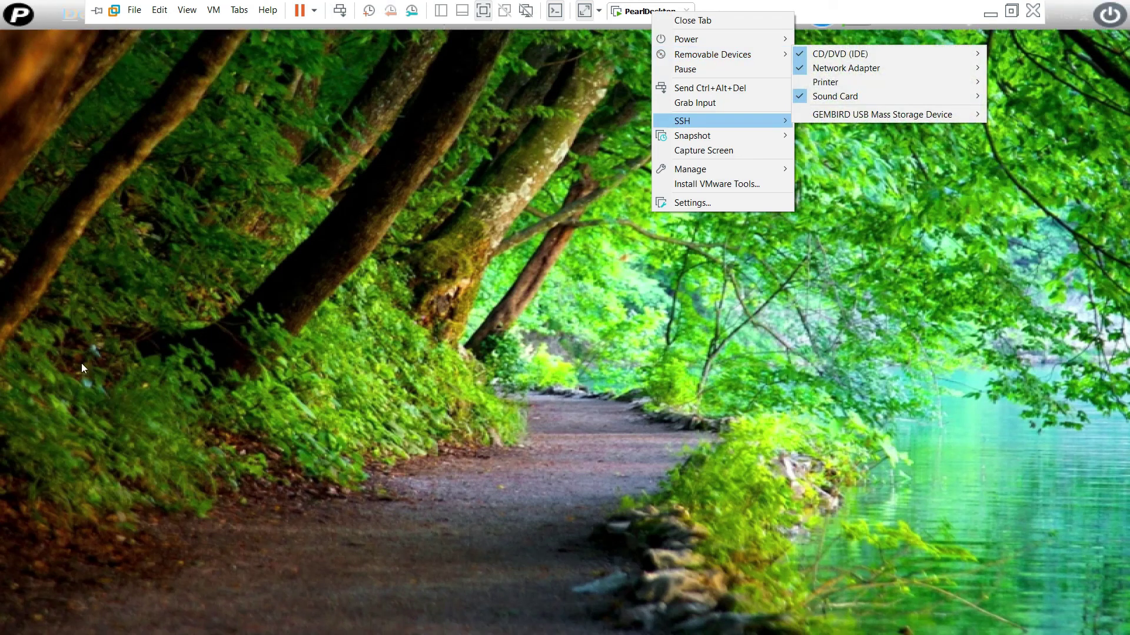
click(83, 368)
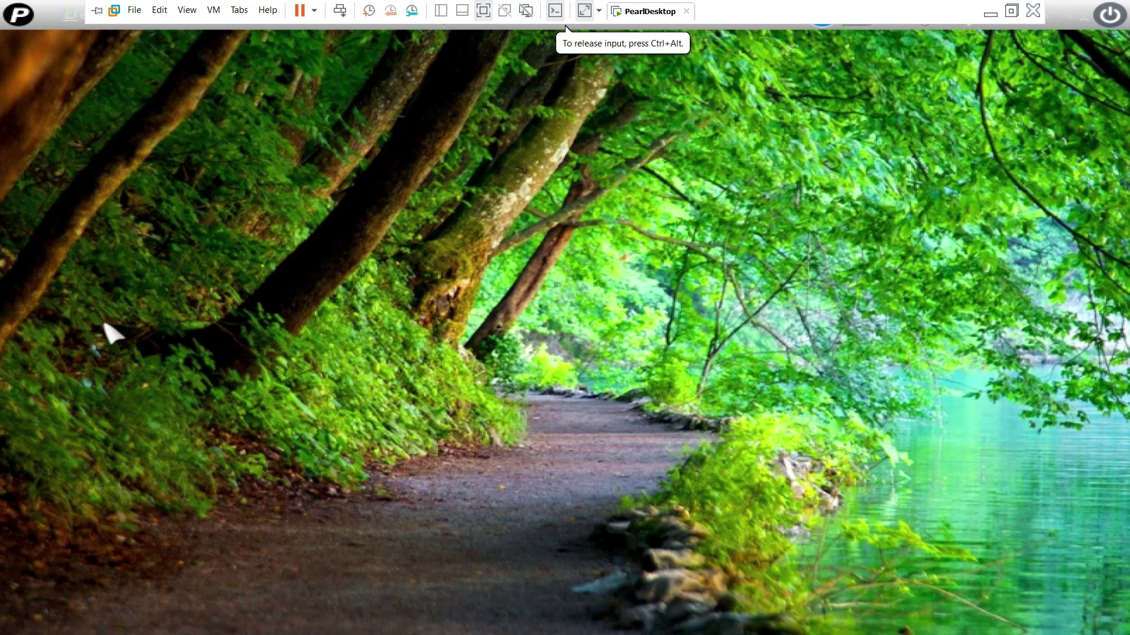
right_click(118, 180)
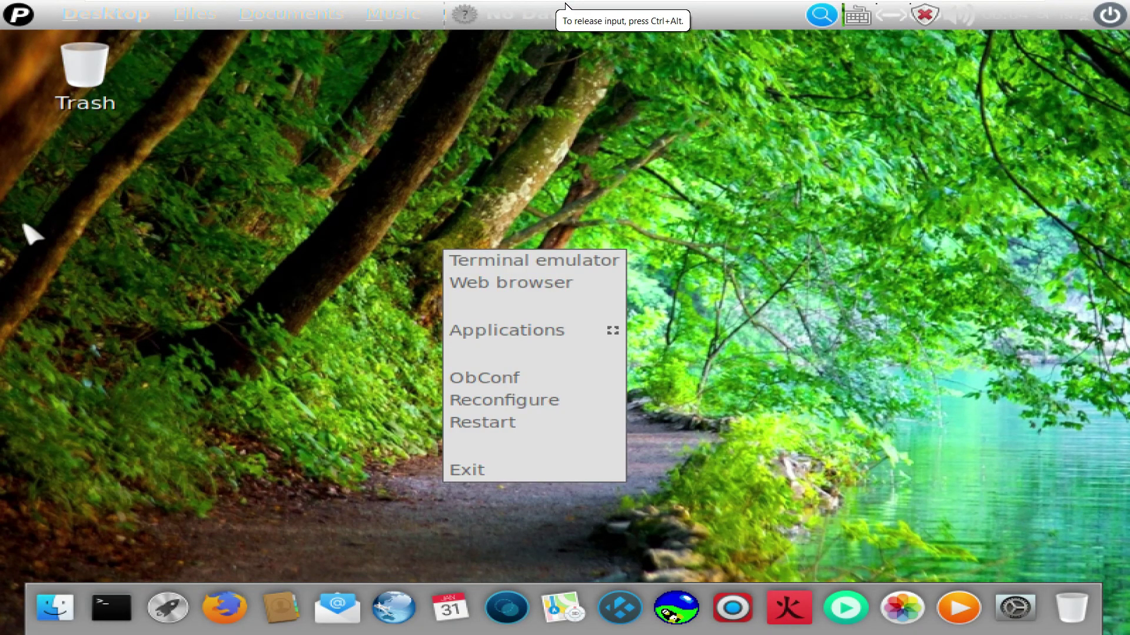
click(6, 234)
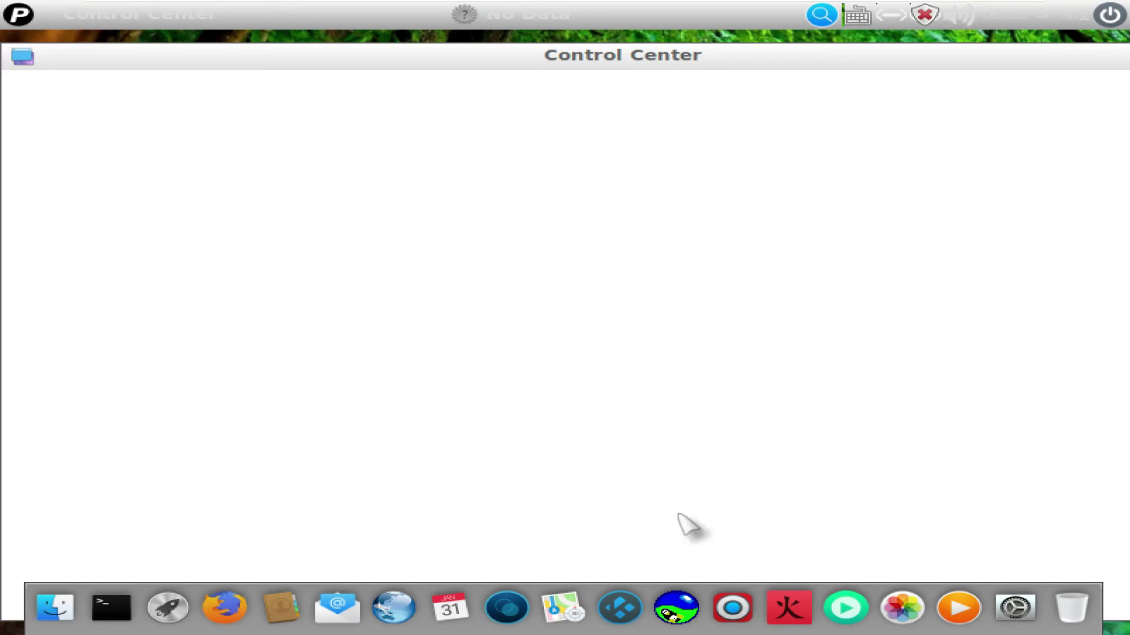
Move the Control Center window so its contents fit on screen and open the Appearance category.
mouse_move(317, 1)
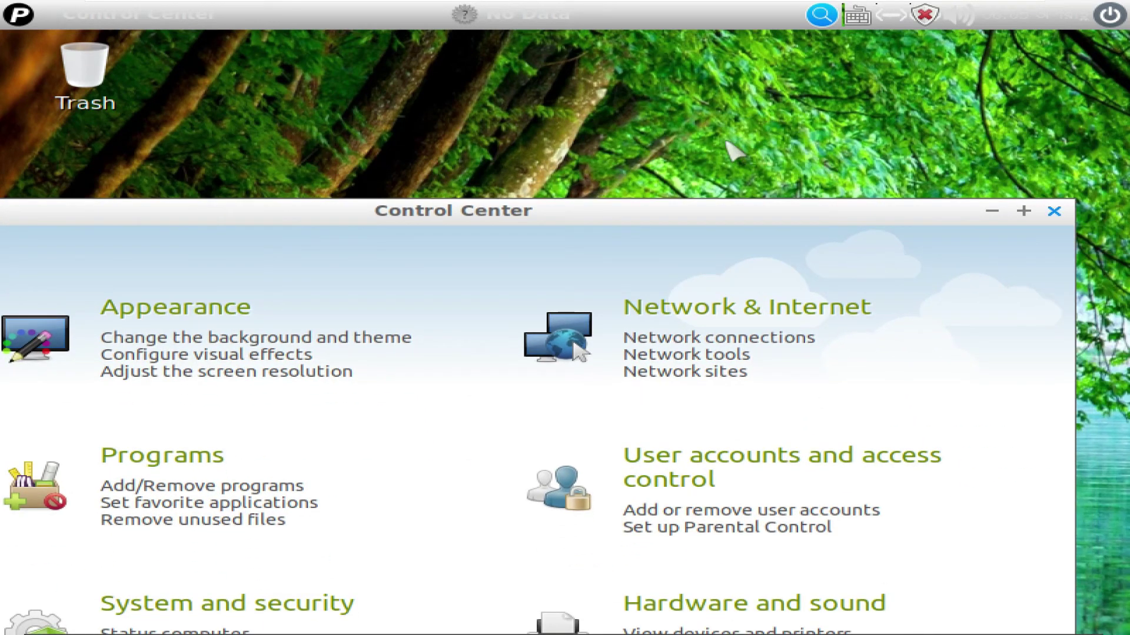
drag(561, 147, 621, 15)
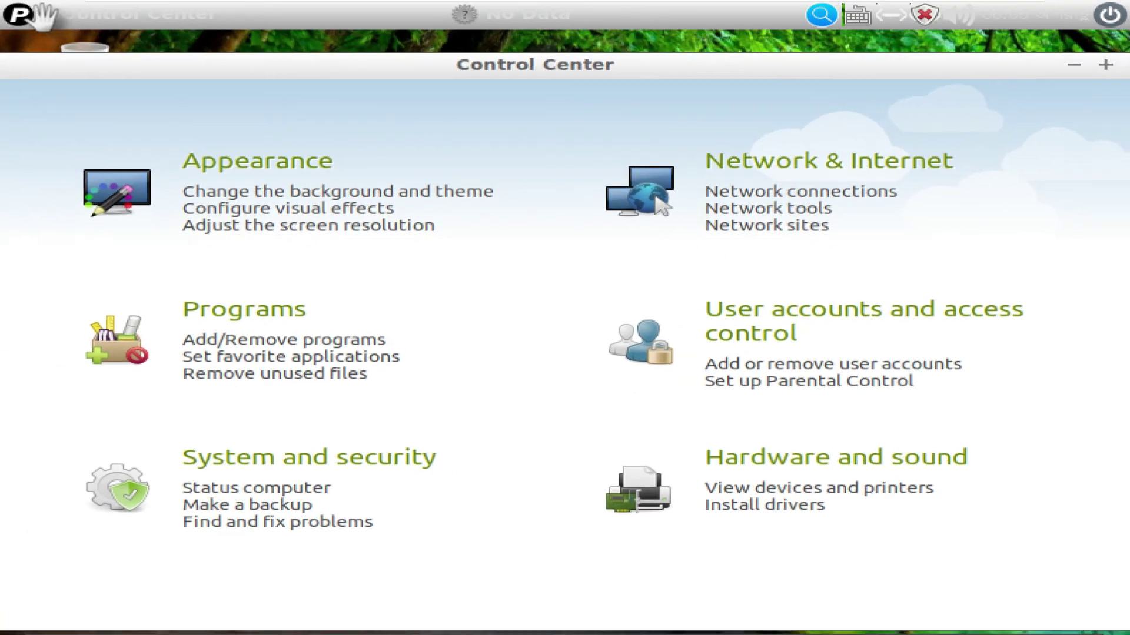
click(1067, 88)
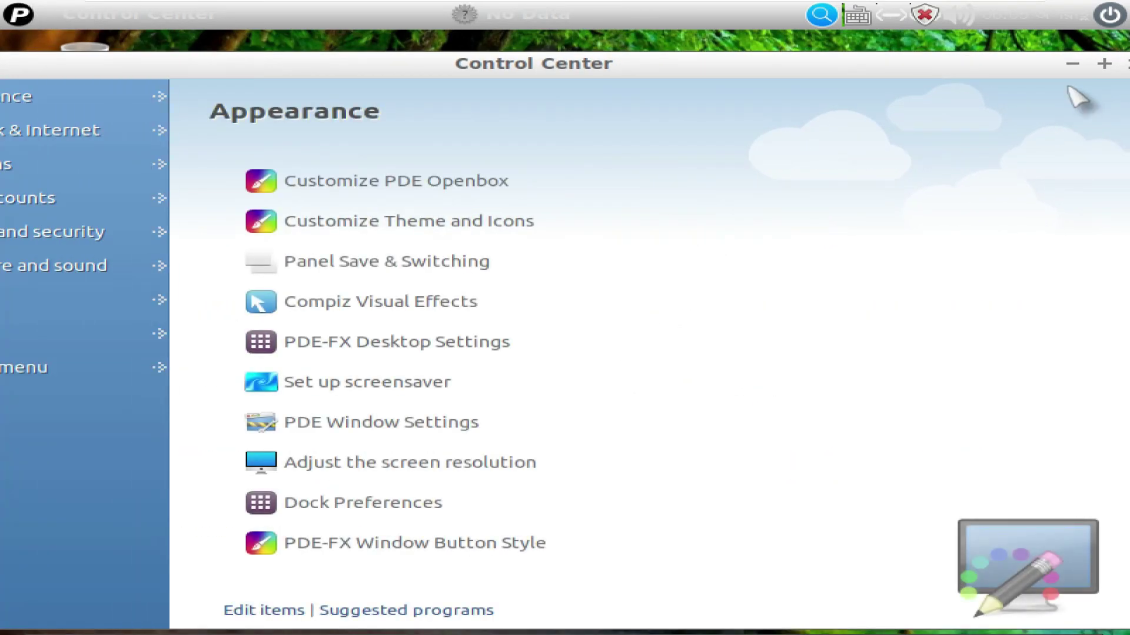
drag(1114, 16, 79, 14)
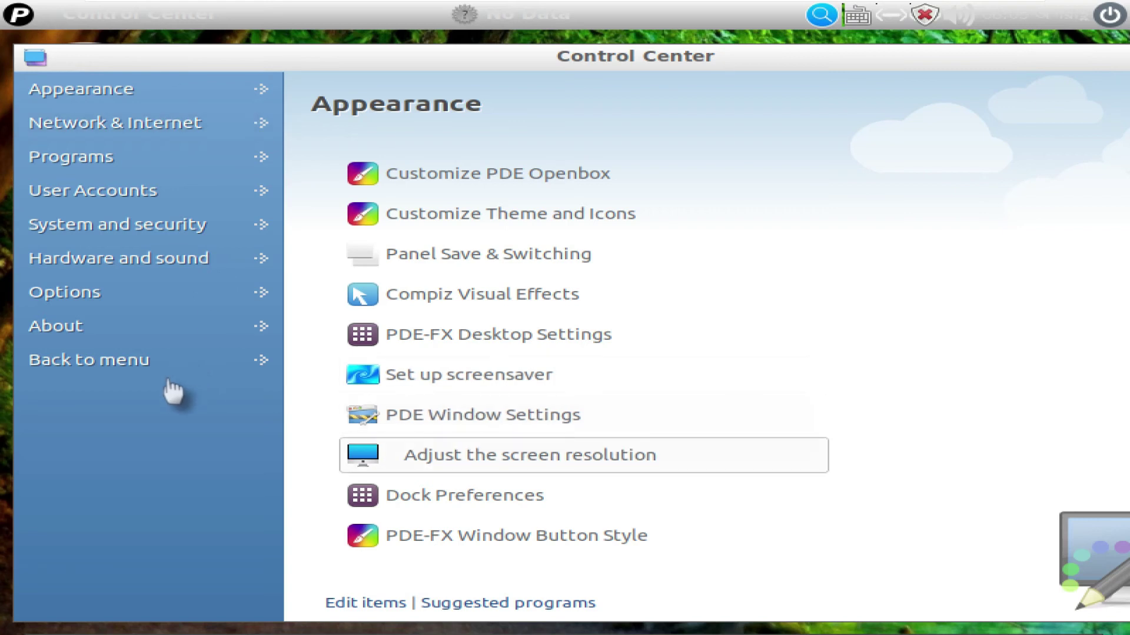
Set the screen resolution to 1280x960 in the monitor settings, apply it, and confirm the change.
click(411, 455)
click(559, 343)
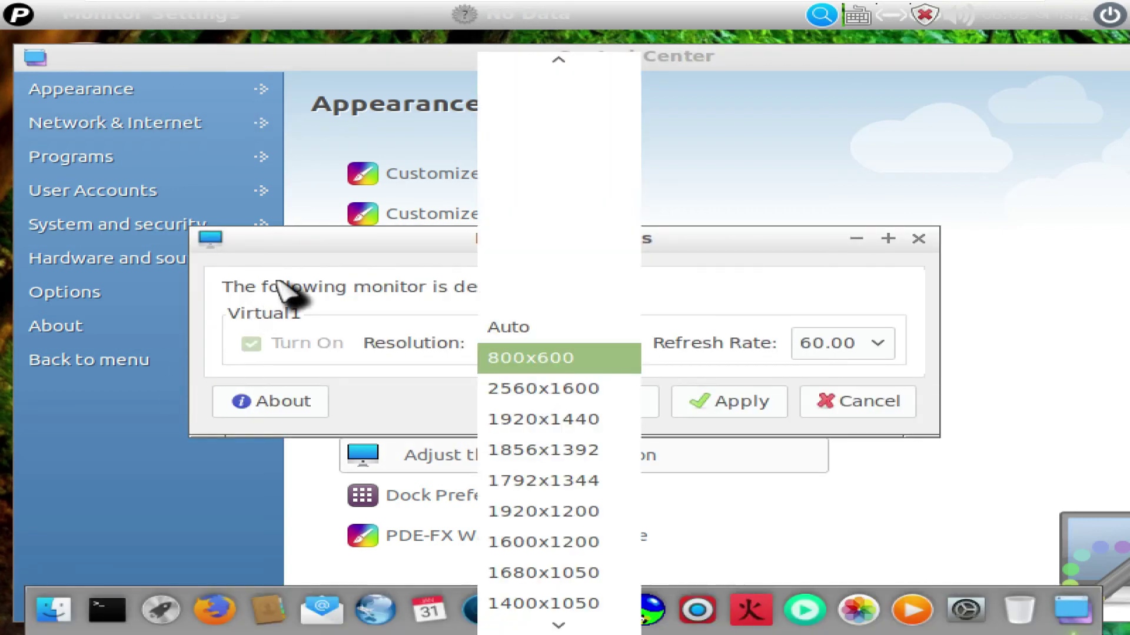
scroll(535, 568, down, 10)
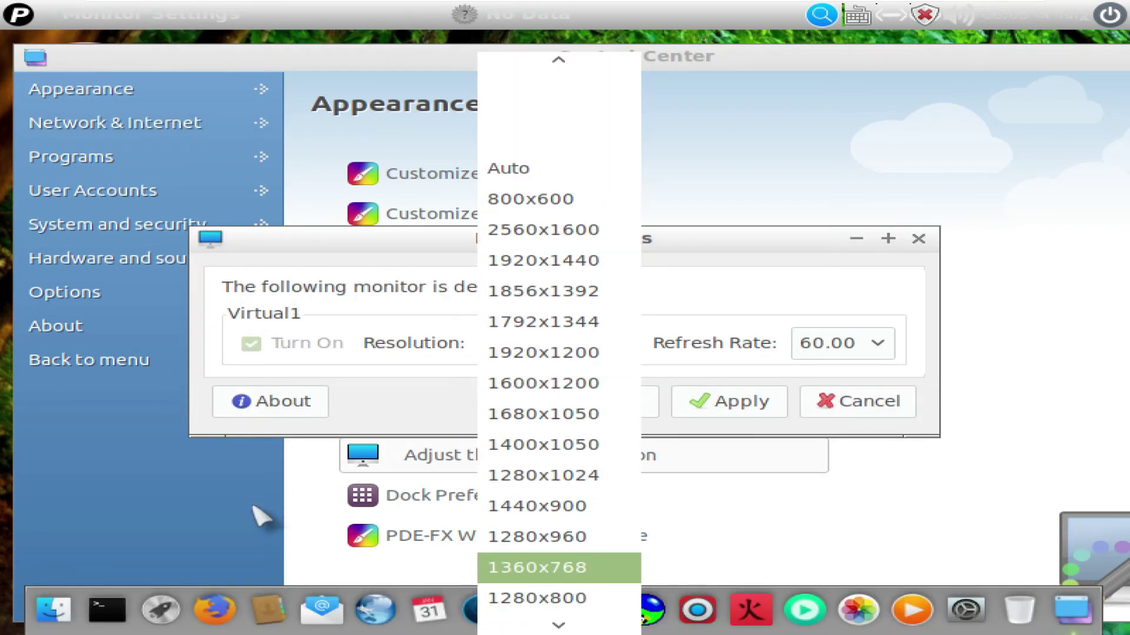
click(537, 537)
click(729, 402)
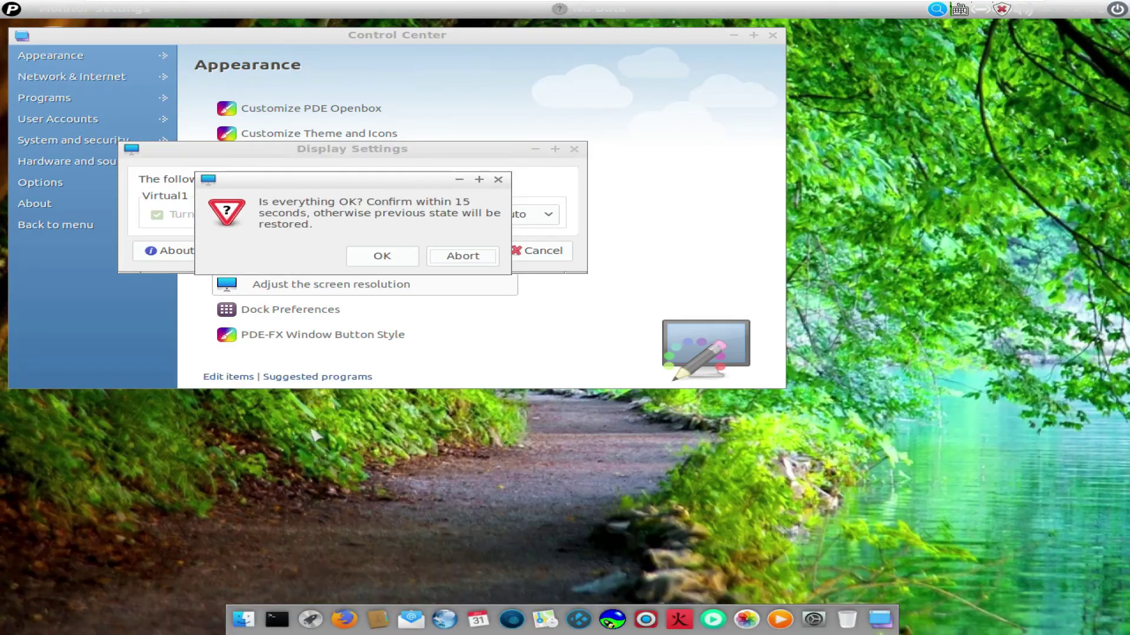
click(382, 256)
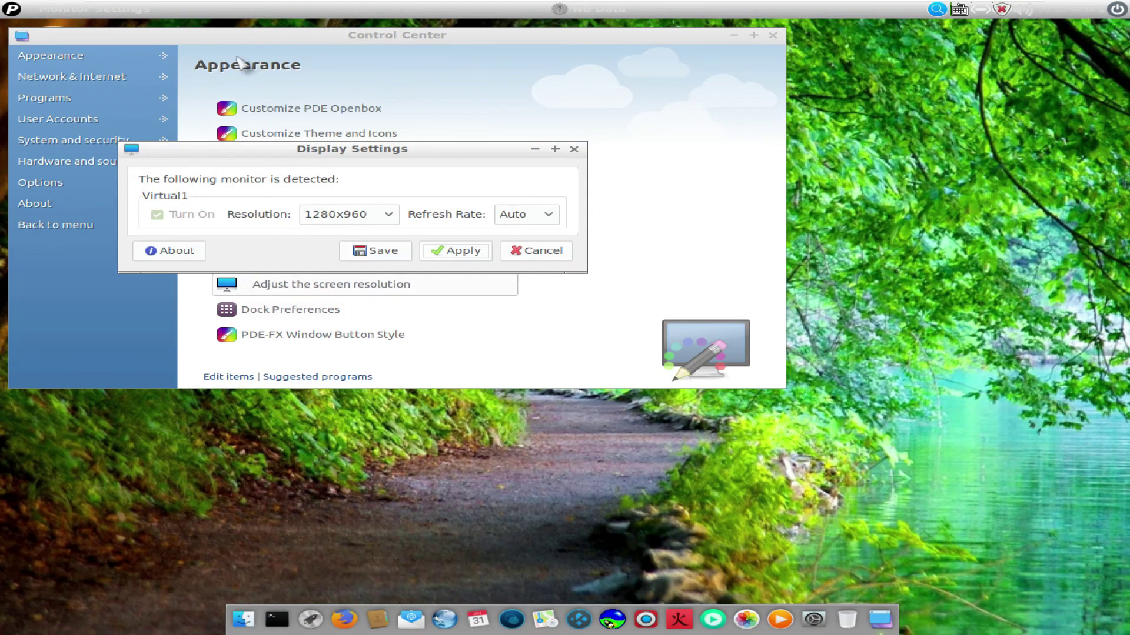
Close the display settings and Control Center, and look over the desktop's context menu.
click(254, 79)
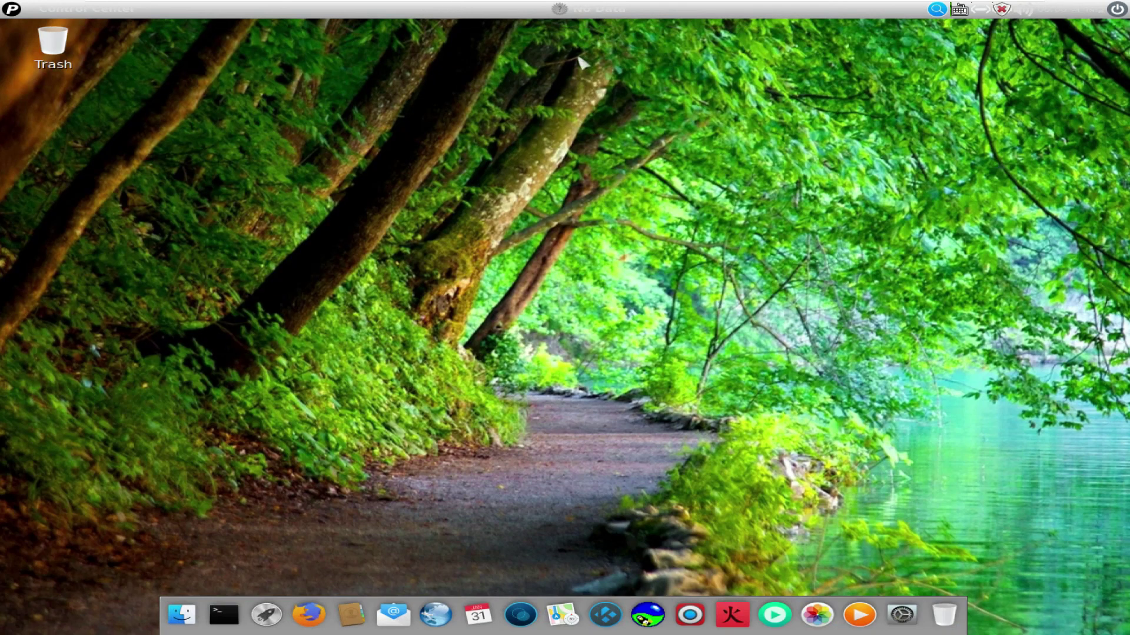
right_click(321, 204)
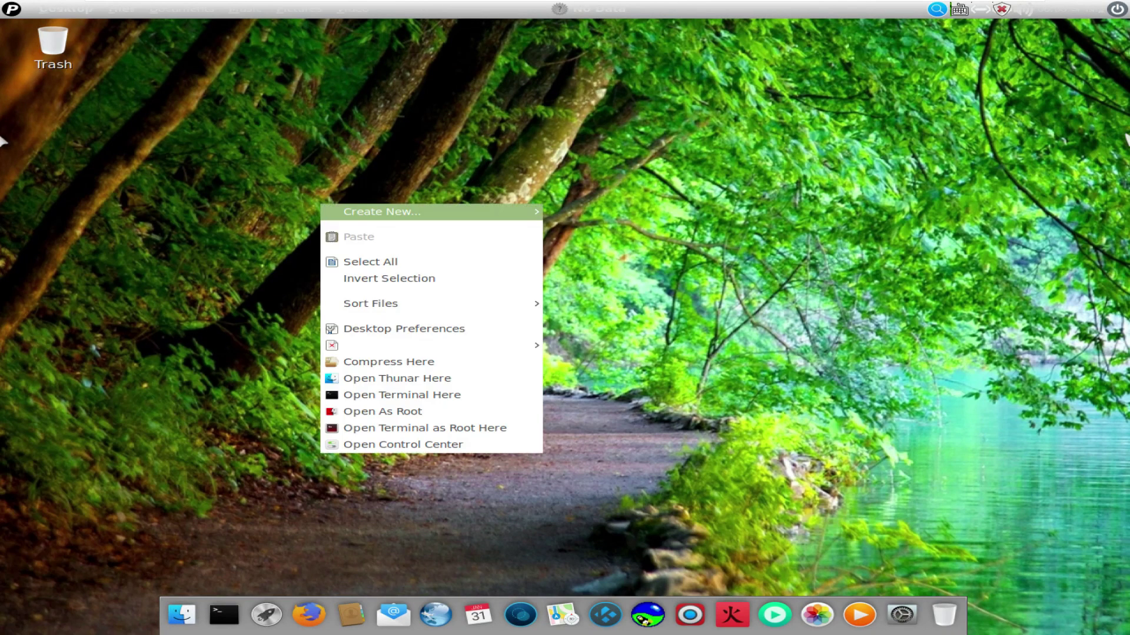
click(993, 170)
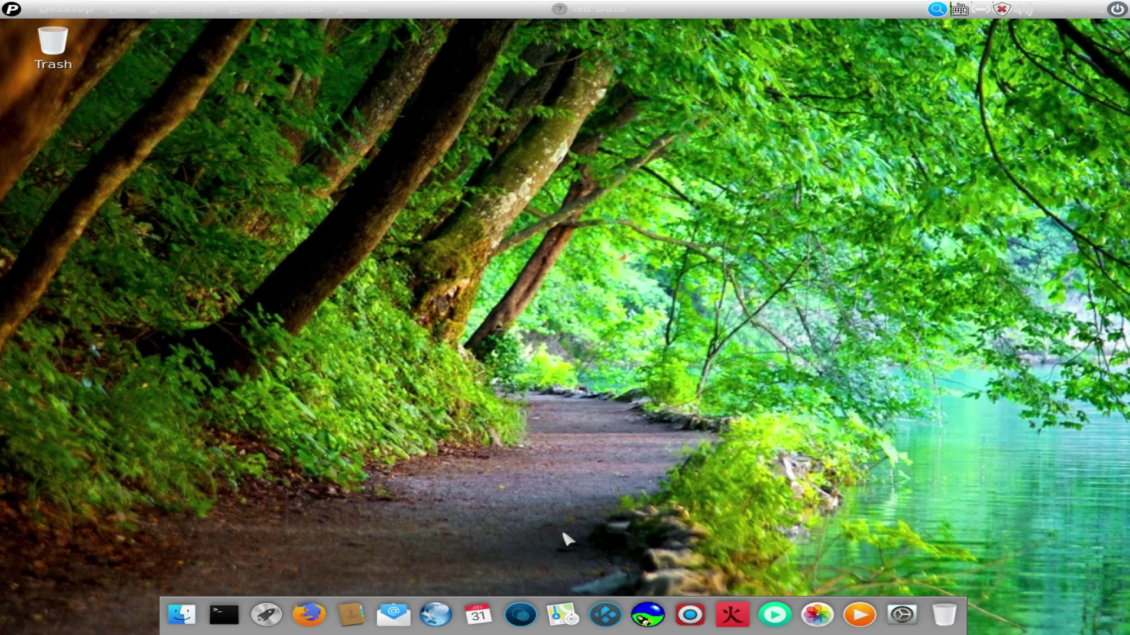
Reopen Control Center, view the Openbox customization themes from the Appearance category, and close the Openbox manager.
click(902, 615)
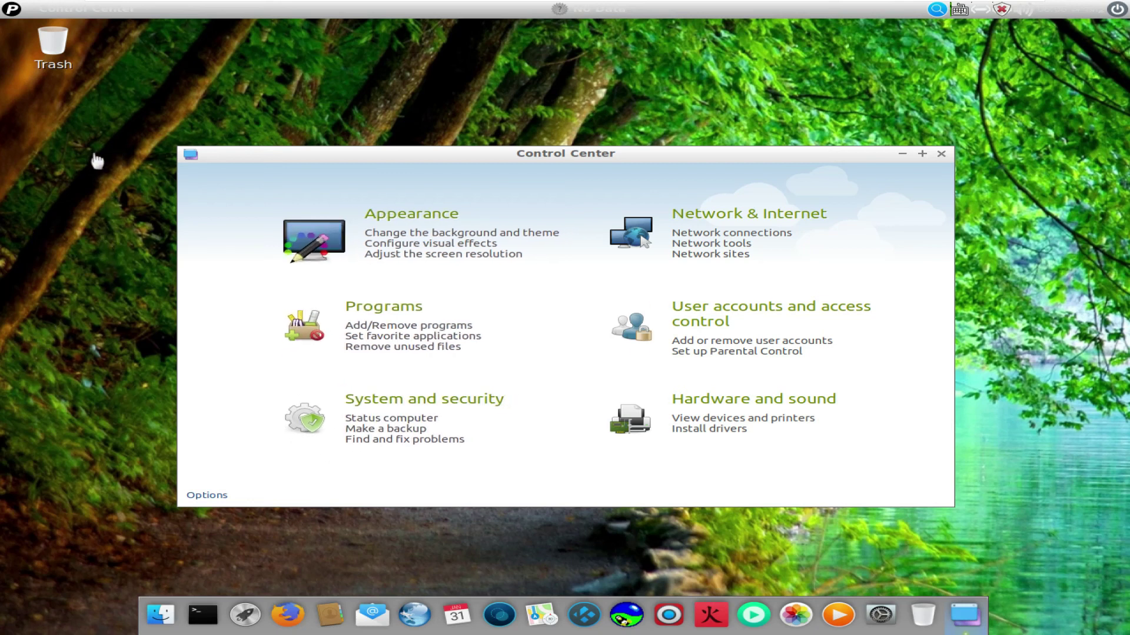
click(317, 232)
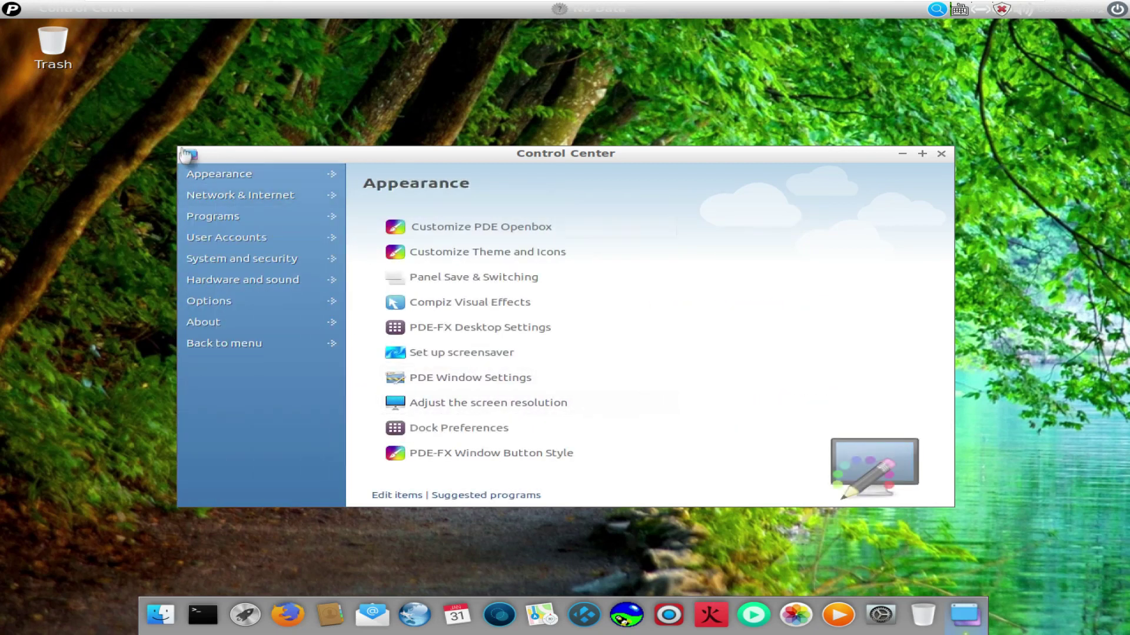
click(492, 227)
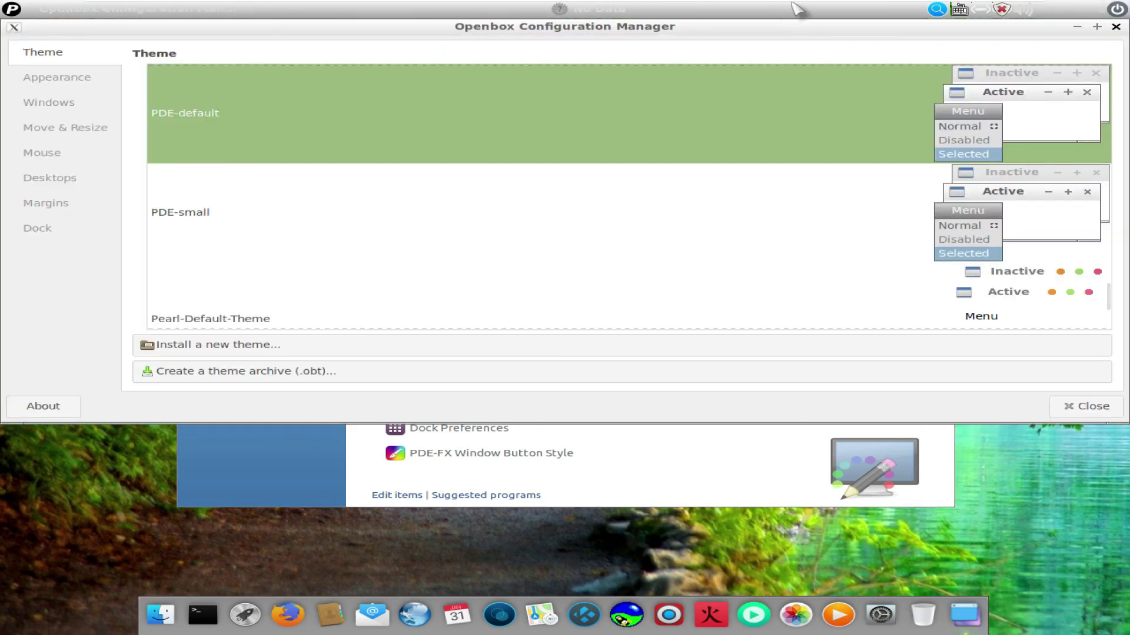
click(1115, 26)
Review Control Center's categories from Network & Internet through Options, and close Control Center.
click(240, 195)
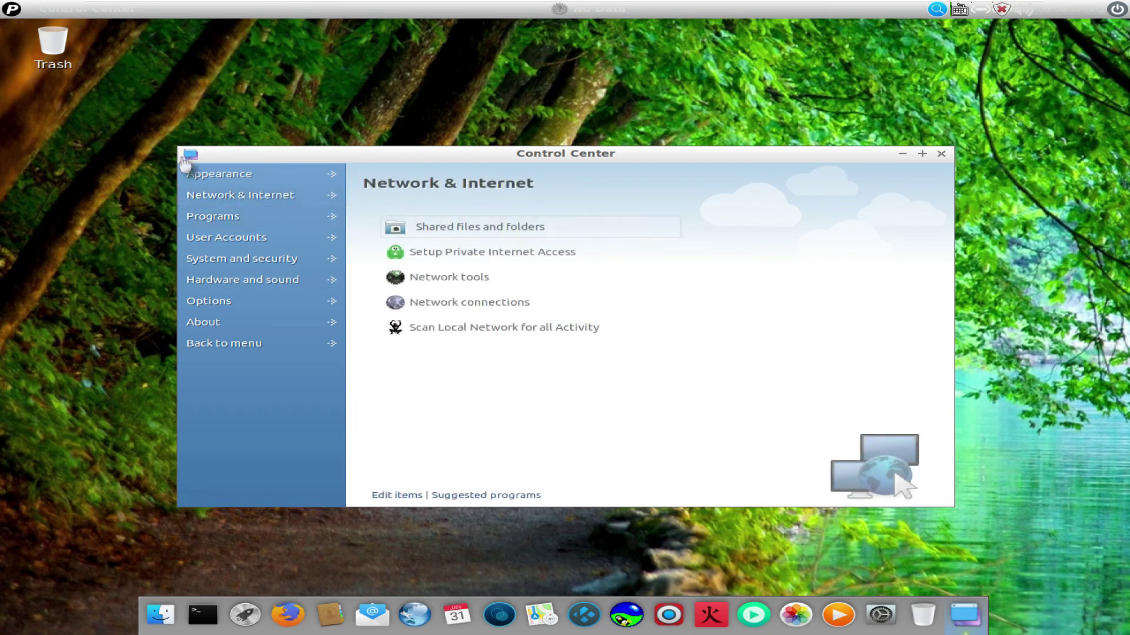
click(213, 215)
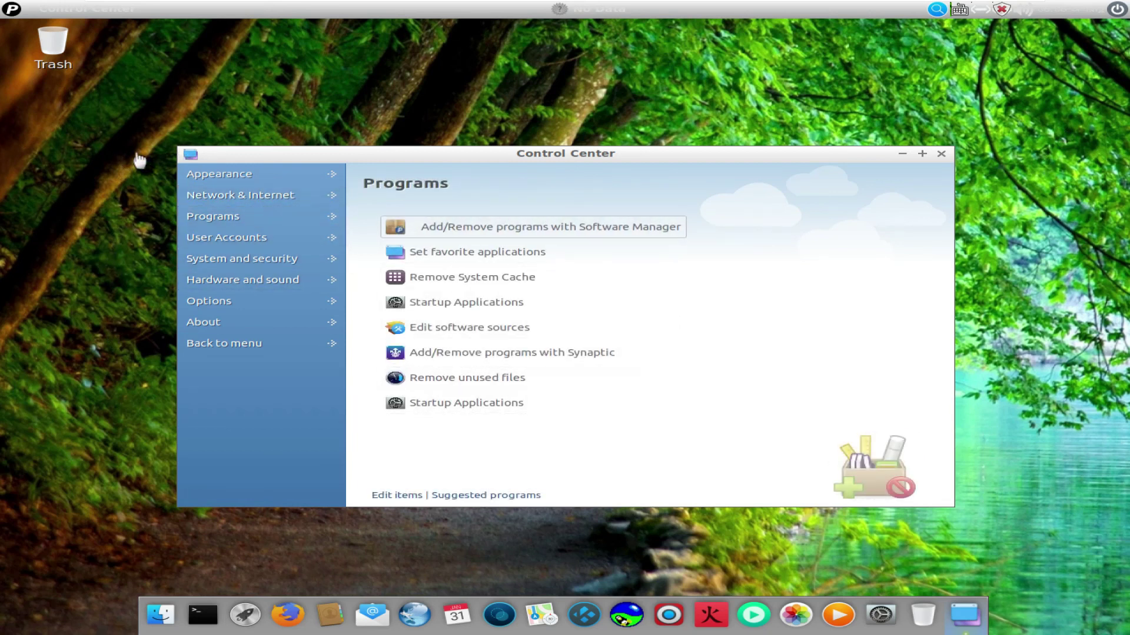
click(227, 238)
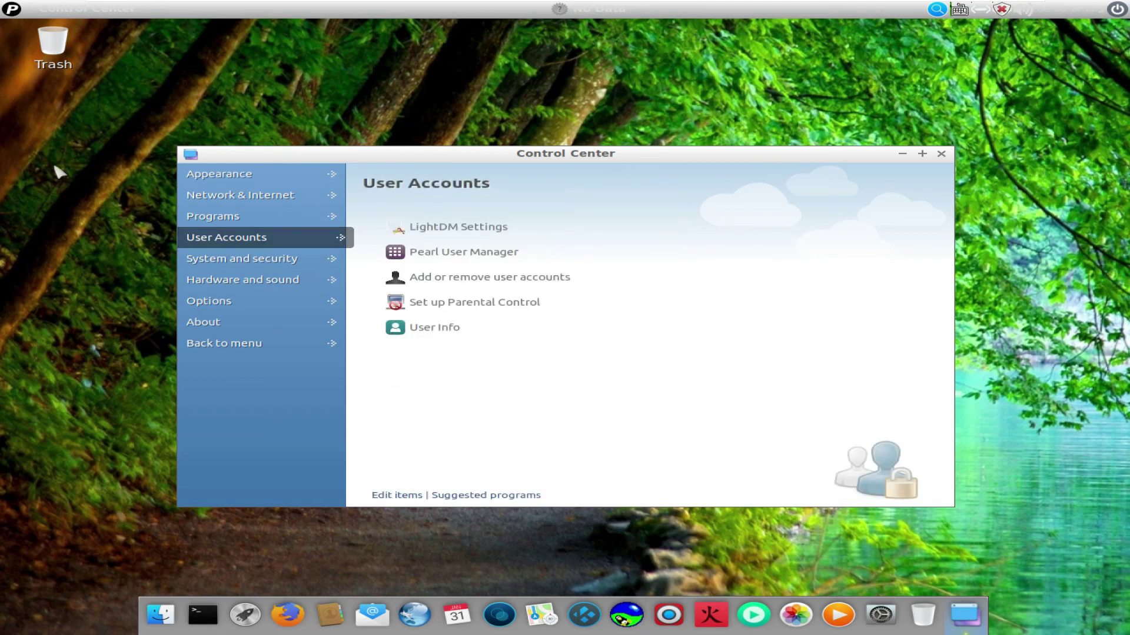
click(242, 258)
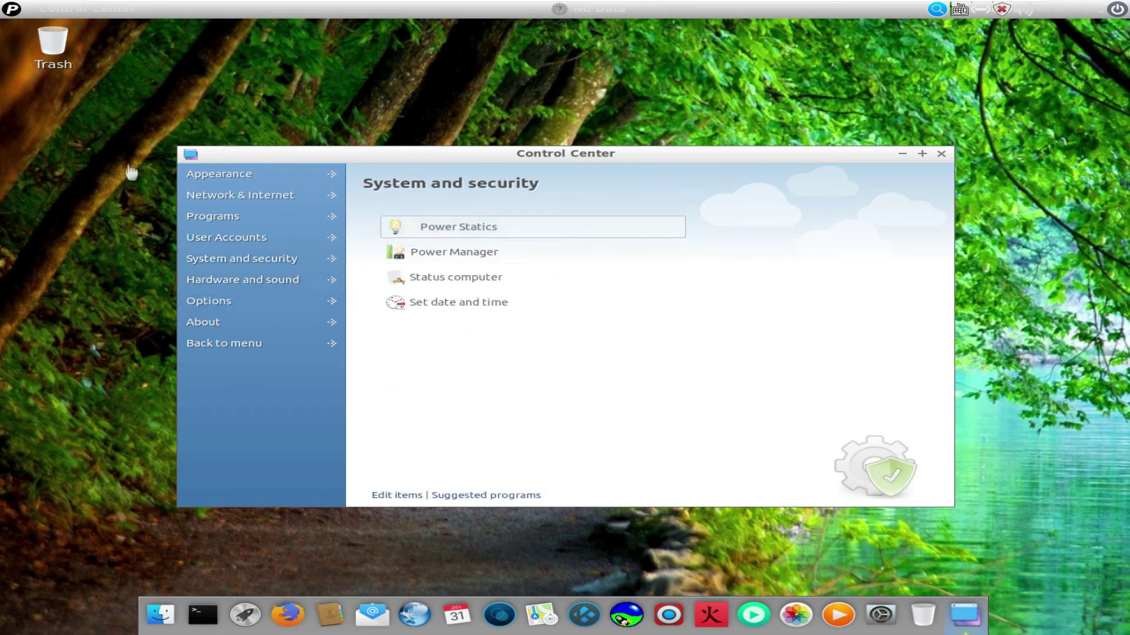
click(243, 280)
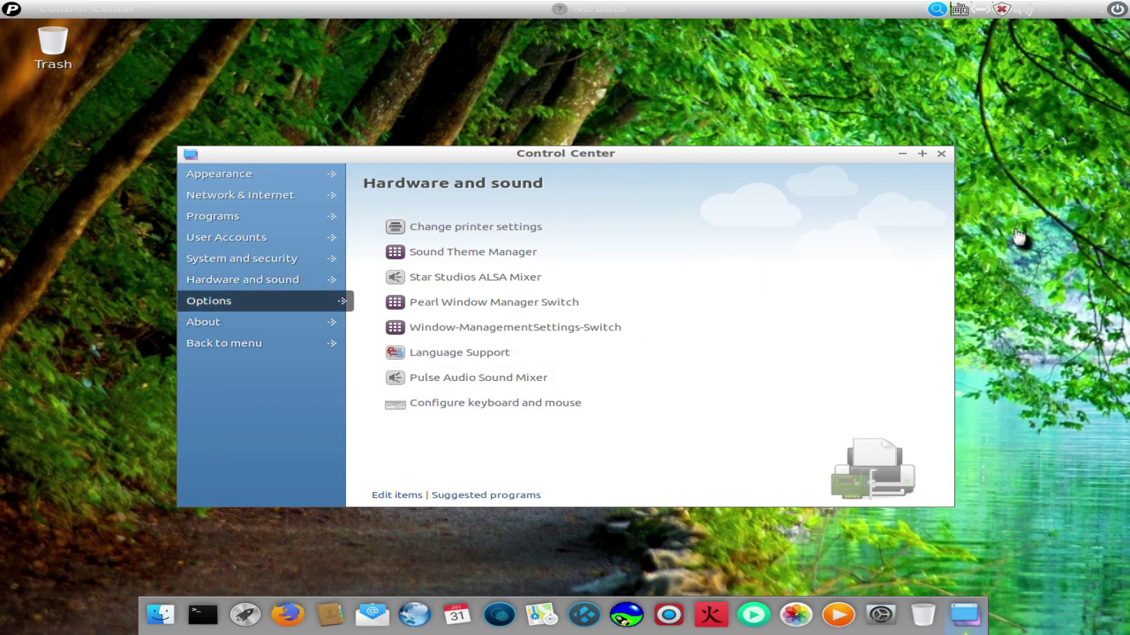
click(236, 301)
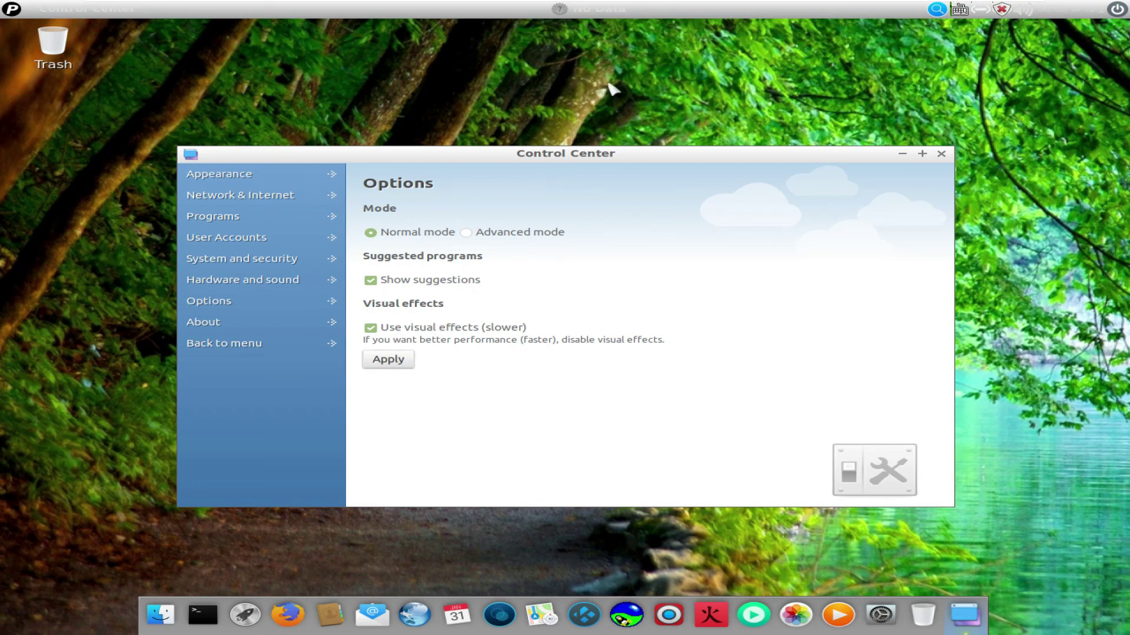
key(alt+F4)
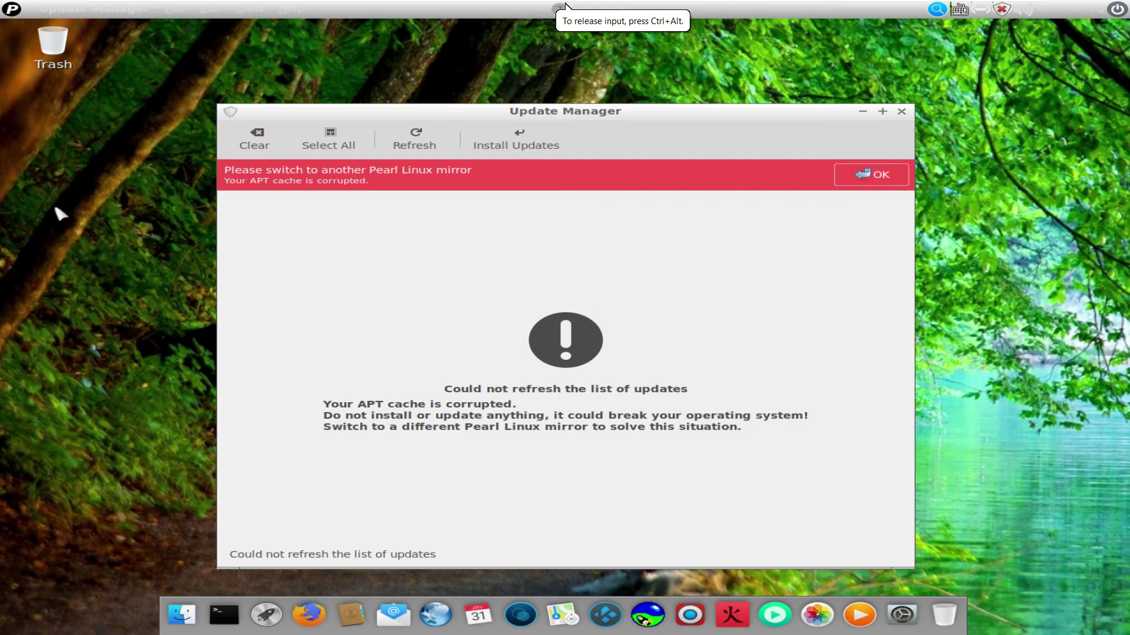
Authenticate with the account password to view the Software Sources mirrors, and close Software Sources and Update Manager.
key(Return)
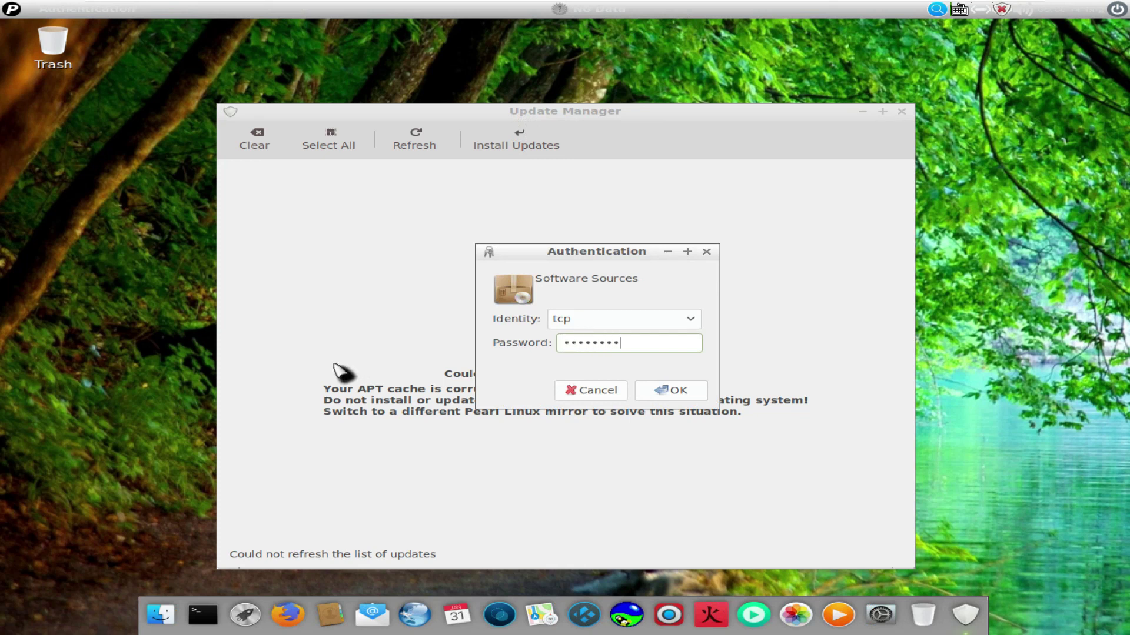
key(Return)
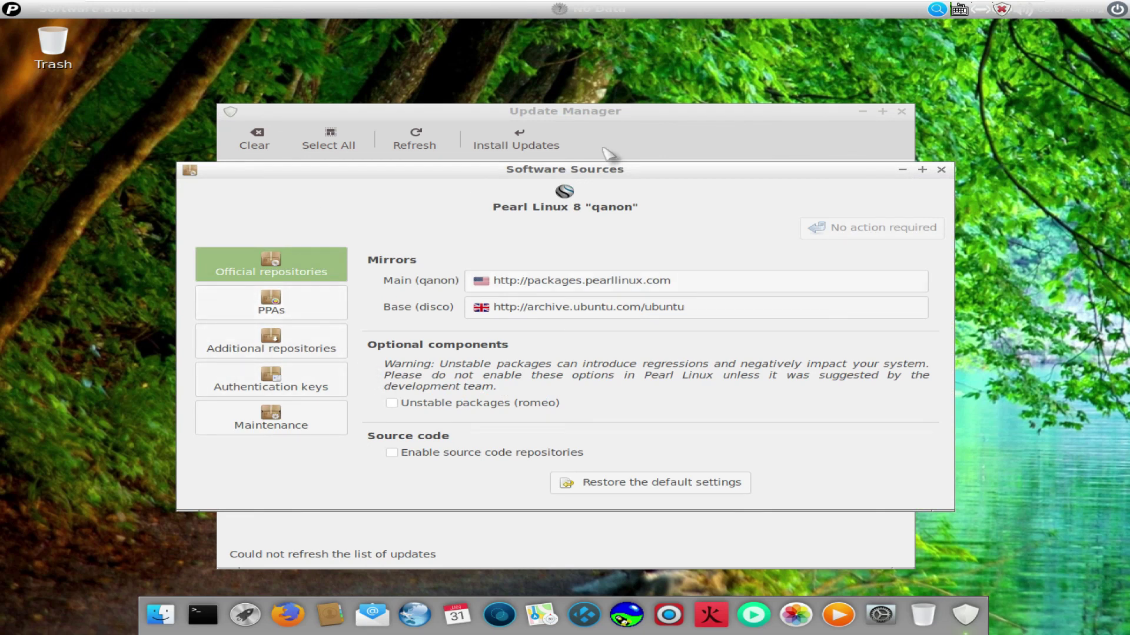
click(941, 169)
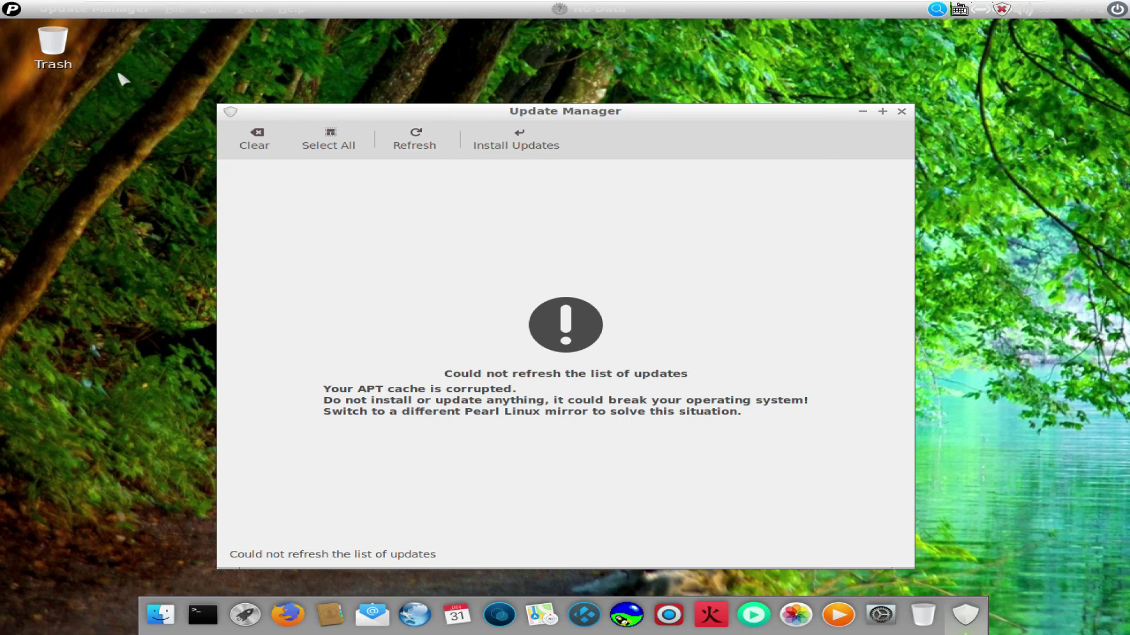
click(901, 111)
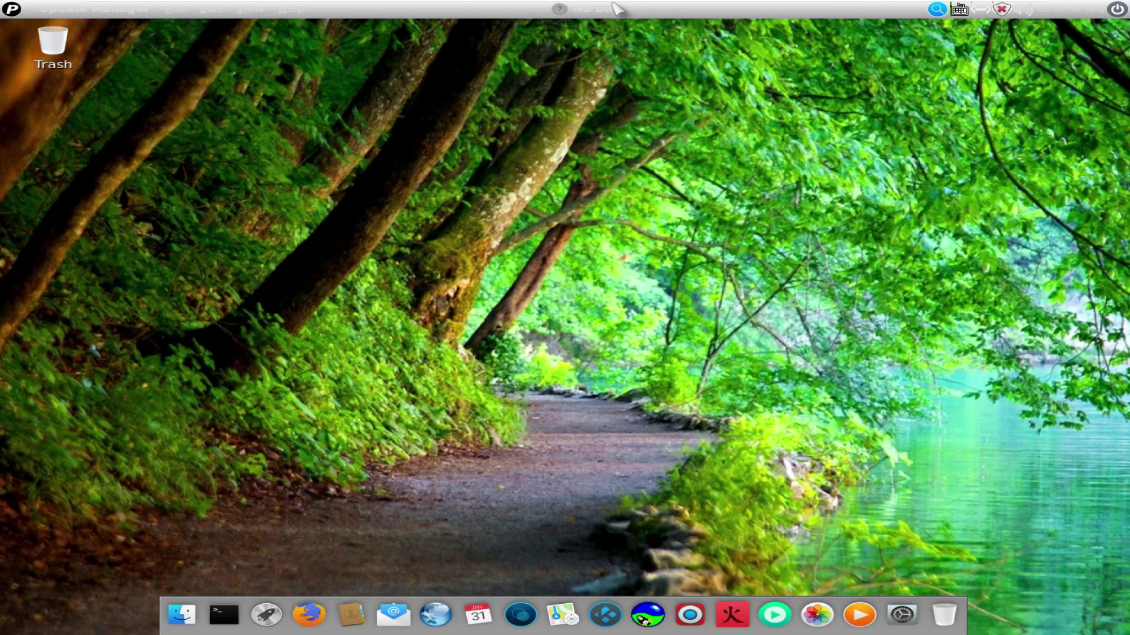
Check the network connection options, the sound indicator and the clock's calendar in the desktop panel.
click(980, 9)
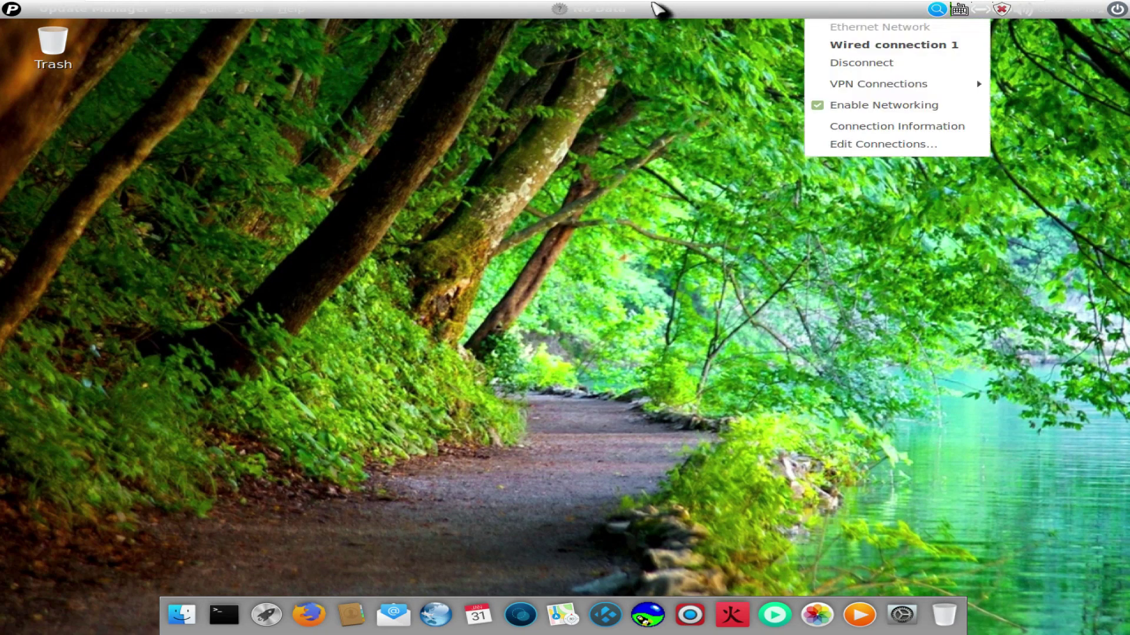
click(710, 8)
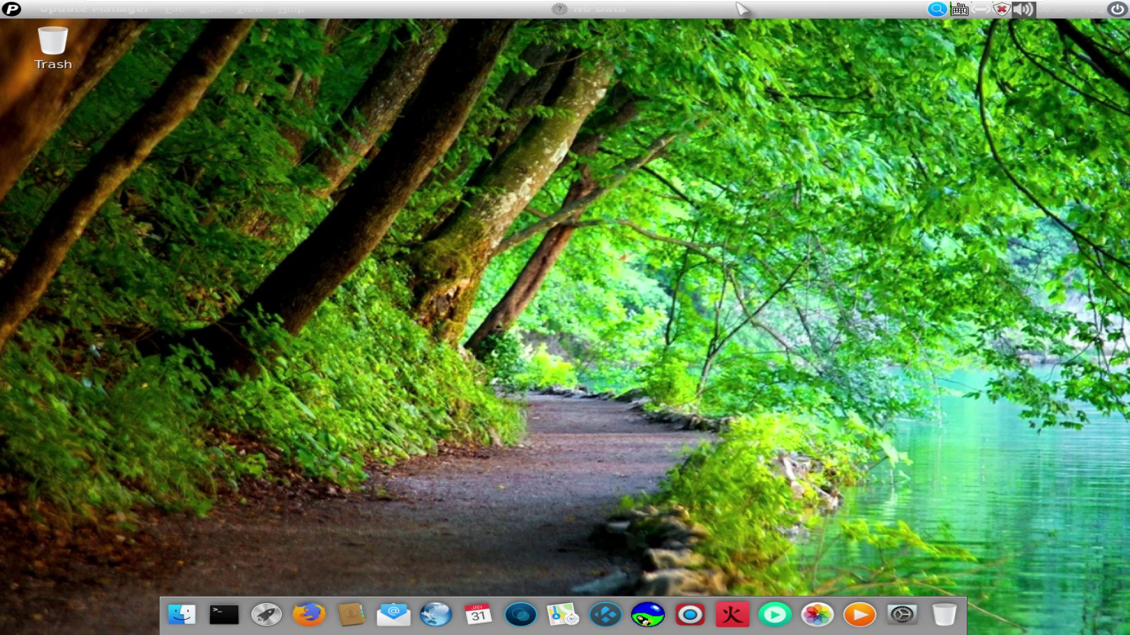
click(1050, 9)
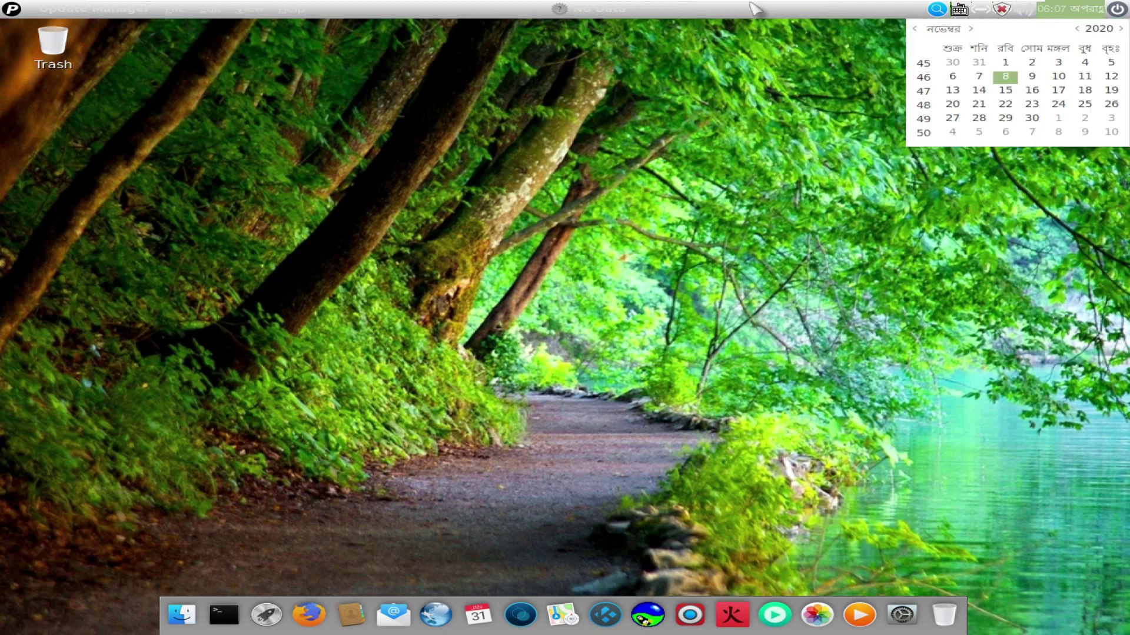
click(1112, 7)
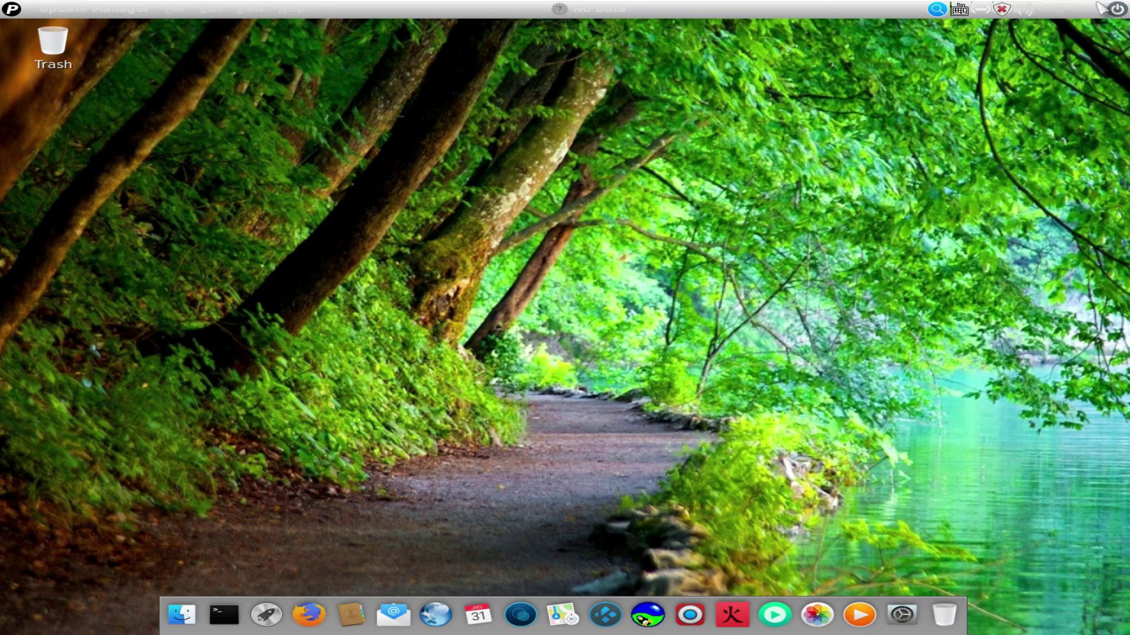
Look through the Update Manager menus in the global menu bar, including its Edit commands, and dismiss them.
key(Left)
key(Left)
key(Left)
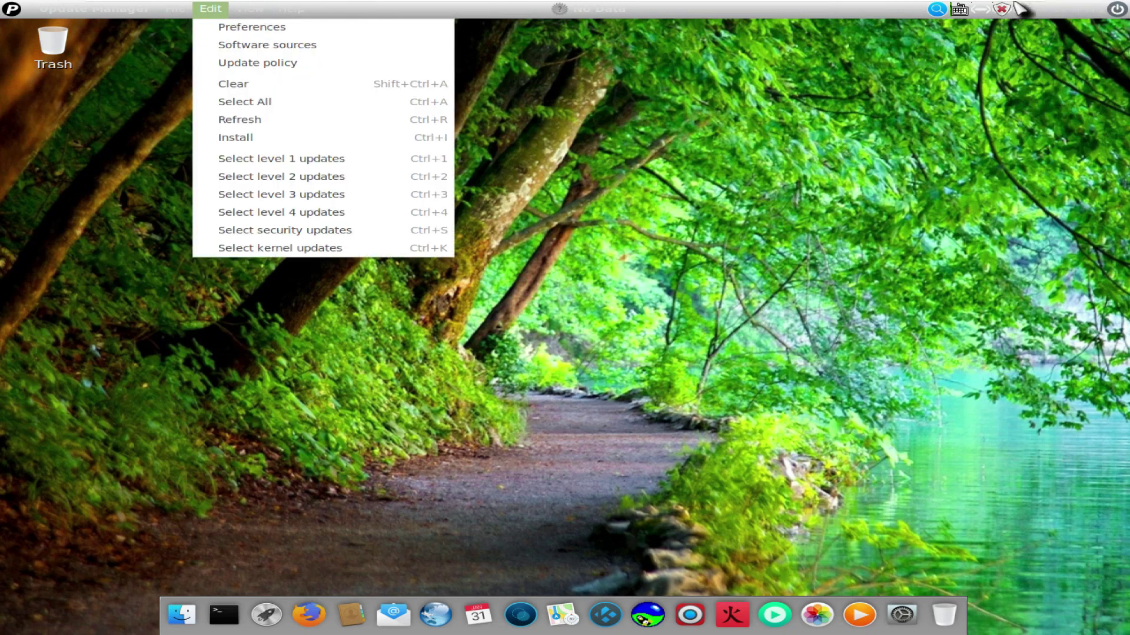
key(Left)
key(Left)
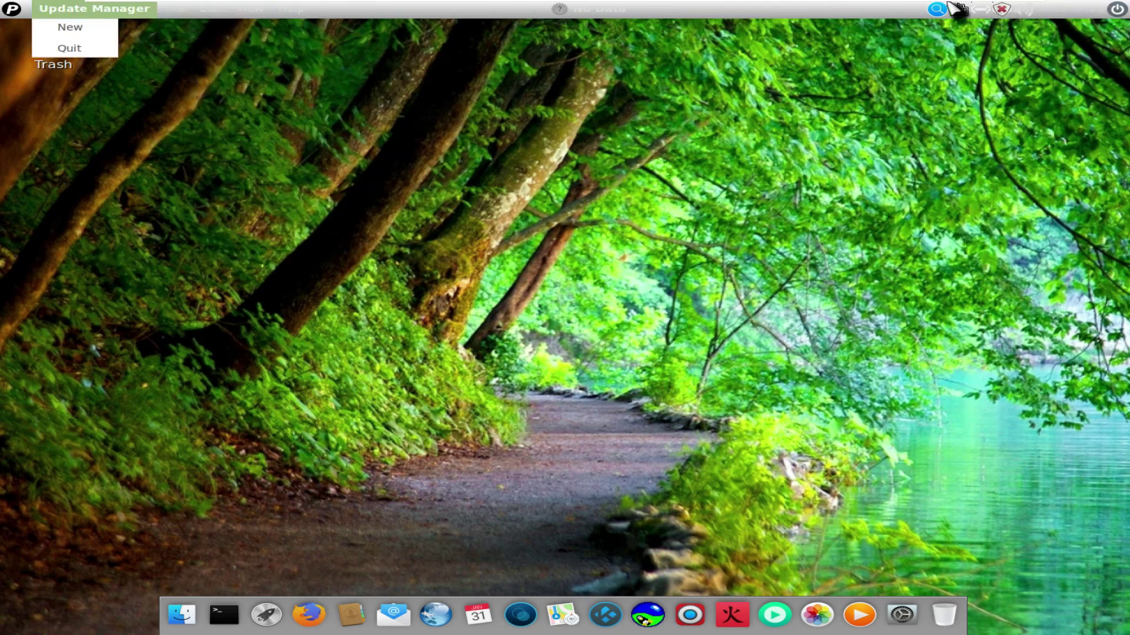
key(Right)
key(Right)
key(Right)
key(Right)
key(Right)
key(Escape)
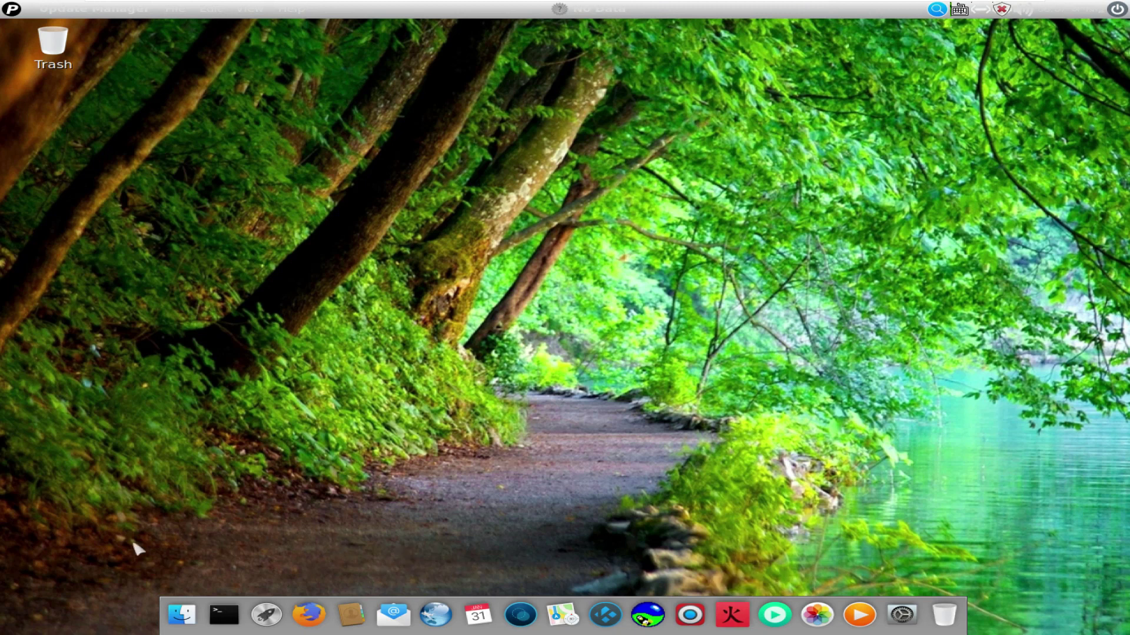
Quit Update Manager and bring up the session's logout and shutdown options.
key(F10)
key(Up)
key(Return)
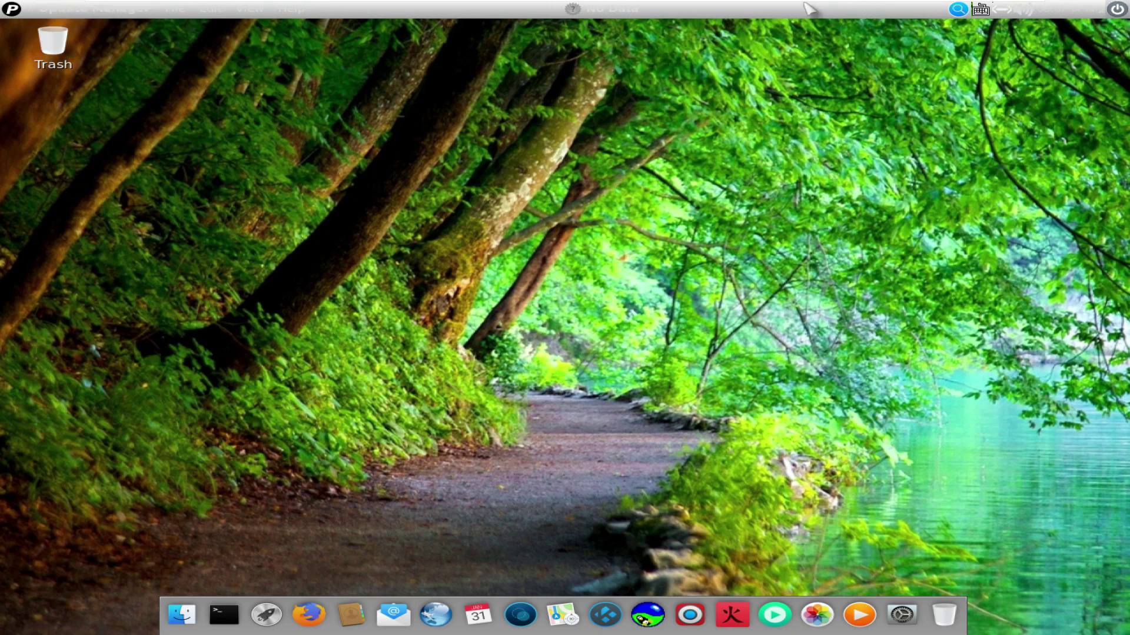
click(1117, 8)
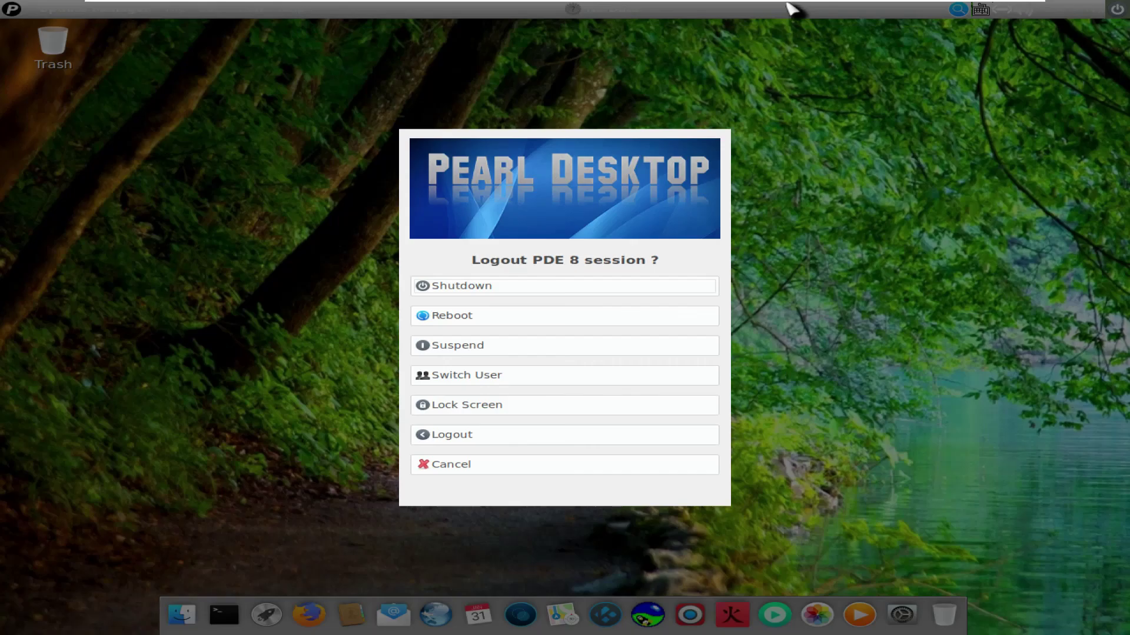